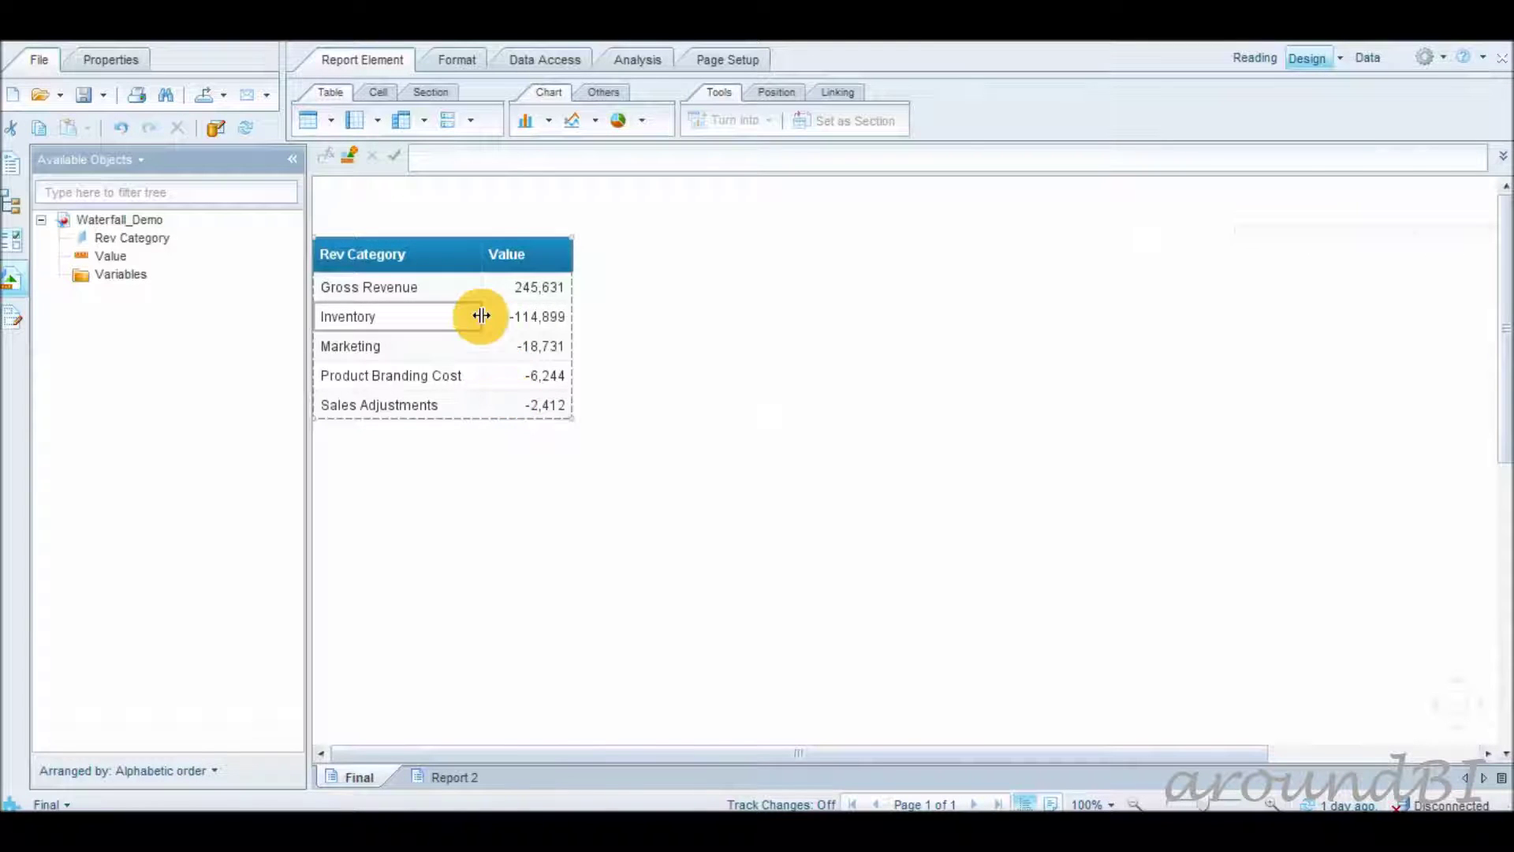
Step: Bring up the context menu for the Rev Category and Value table
right_click(567, 355)
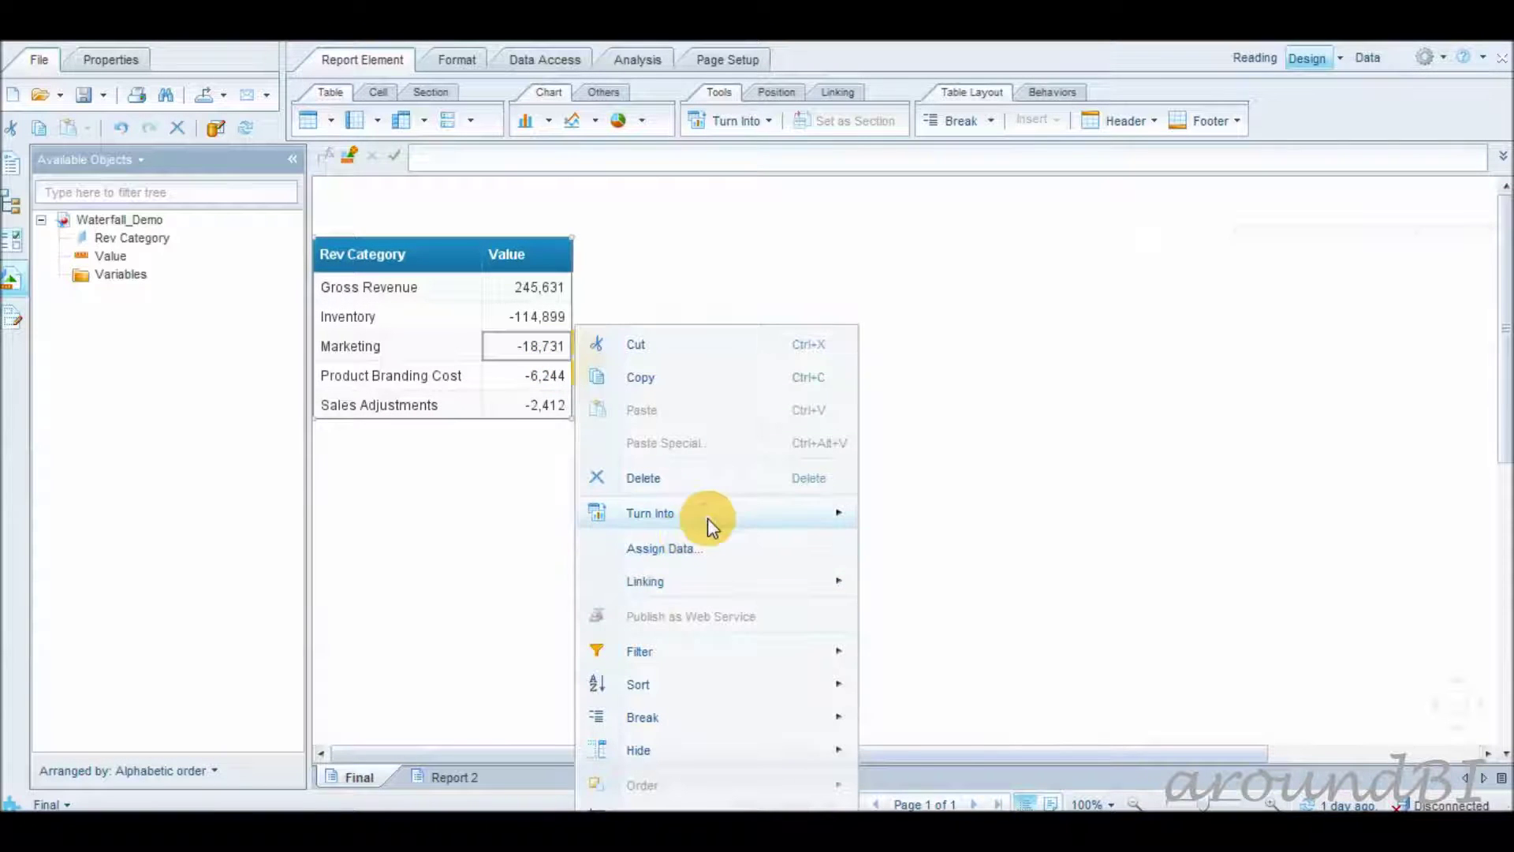
Step: Convert the revenue table to a column chart, then make it wider and taller
mouse_move(708, 516)
left_click(966, 619)
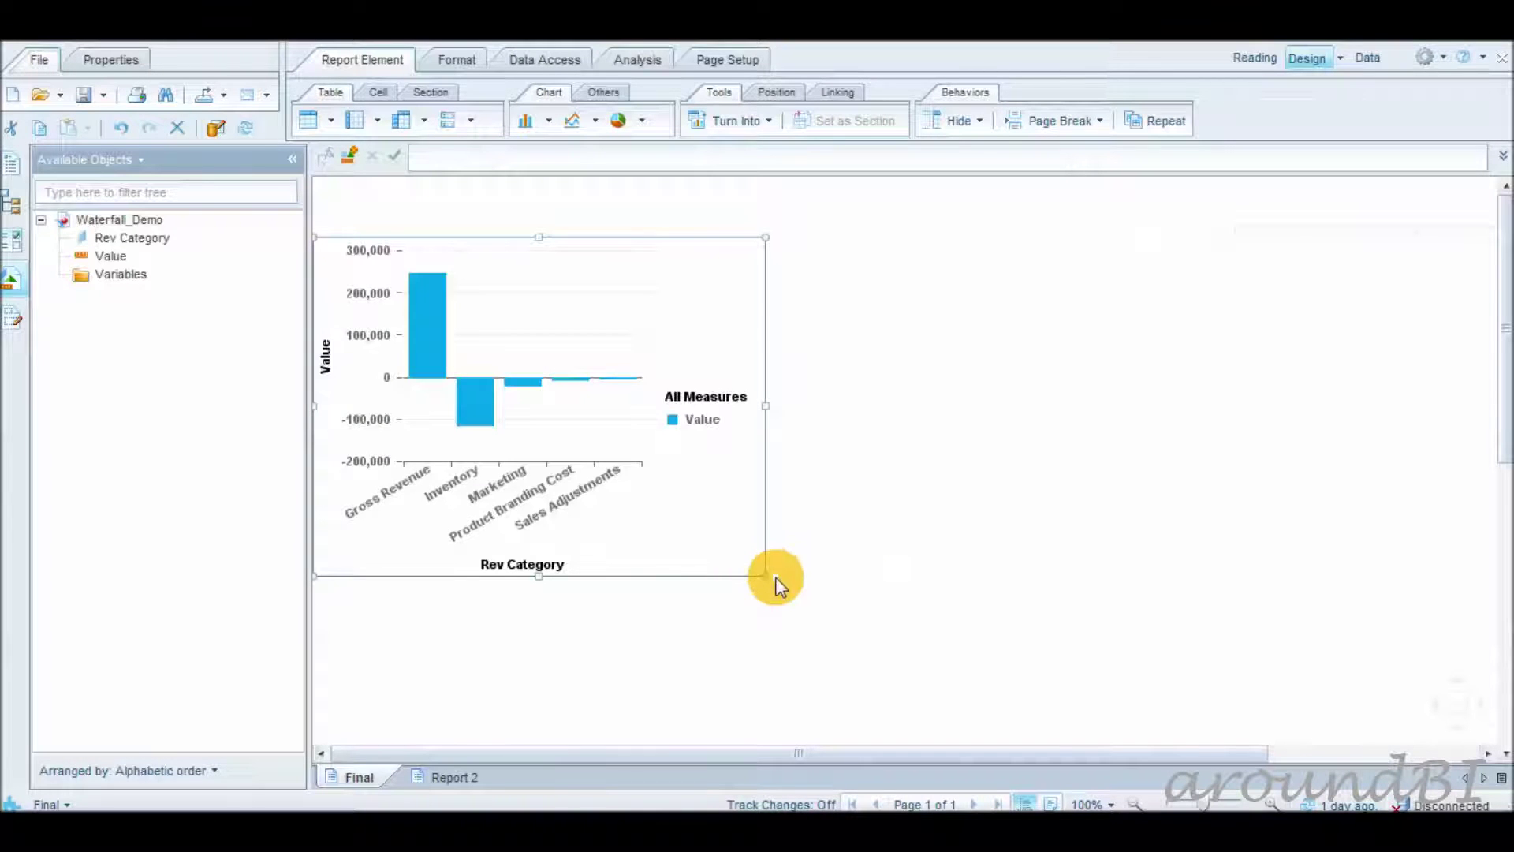
left_click_drag(765, 575, 1136, 581)
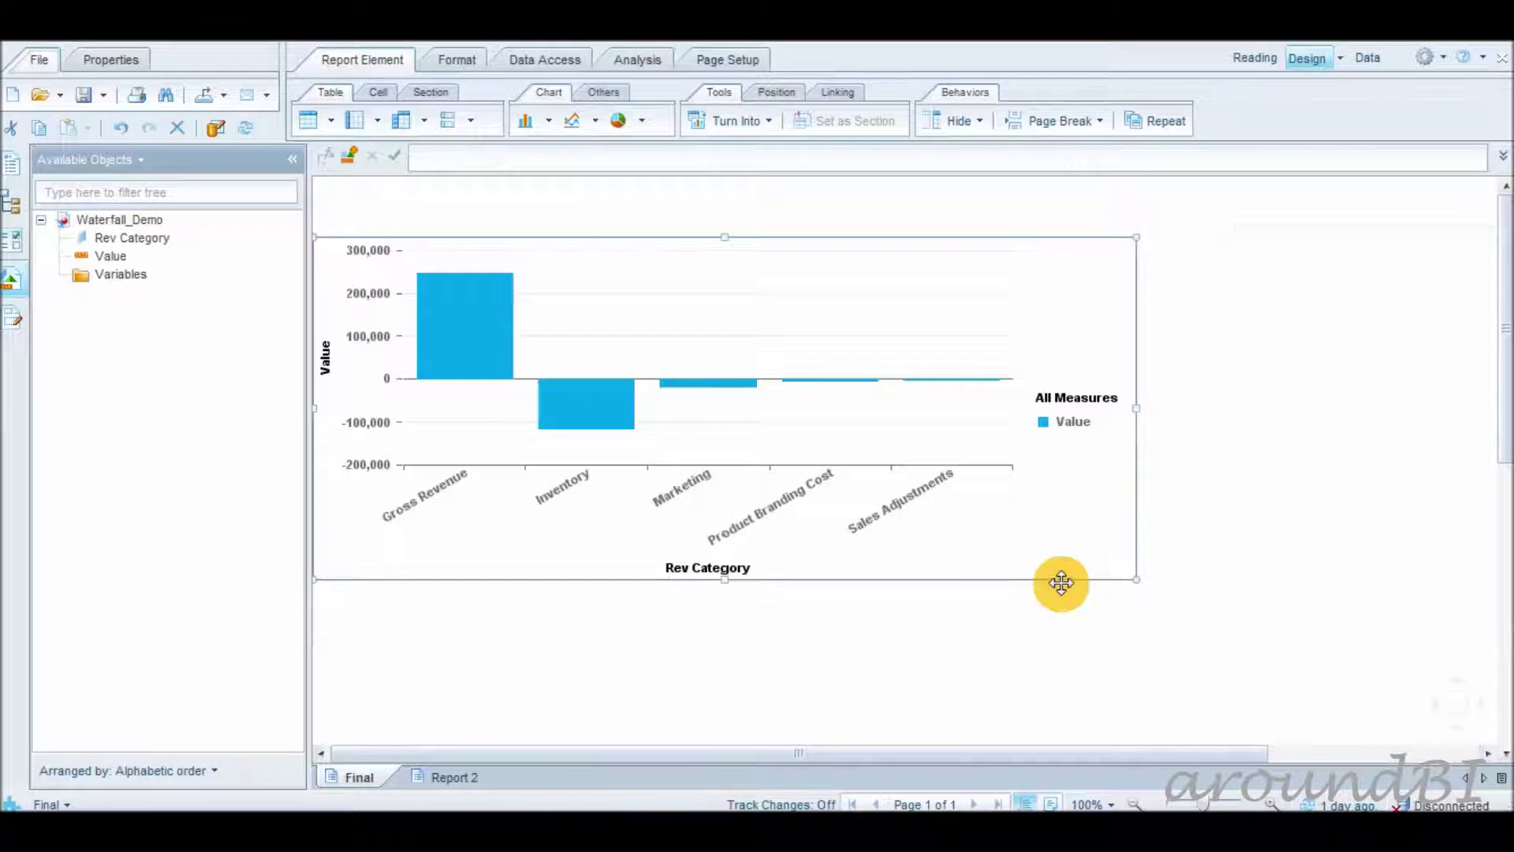
left_click_drag(724, 580, 726, 640)
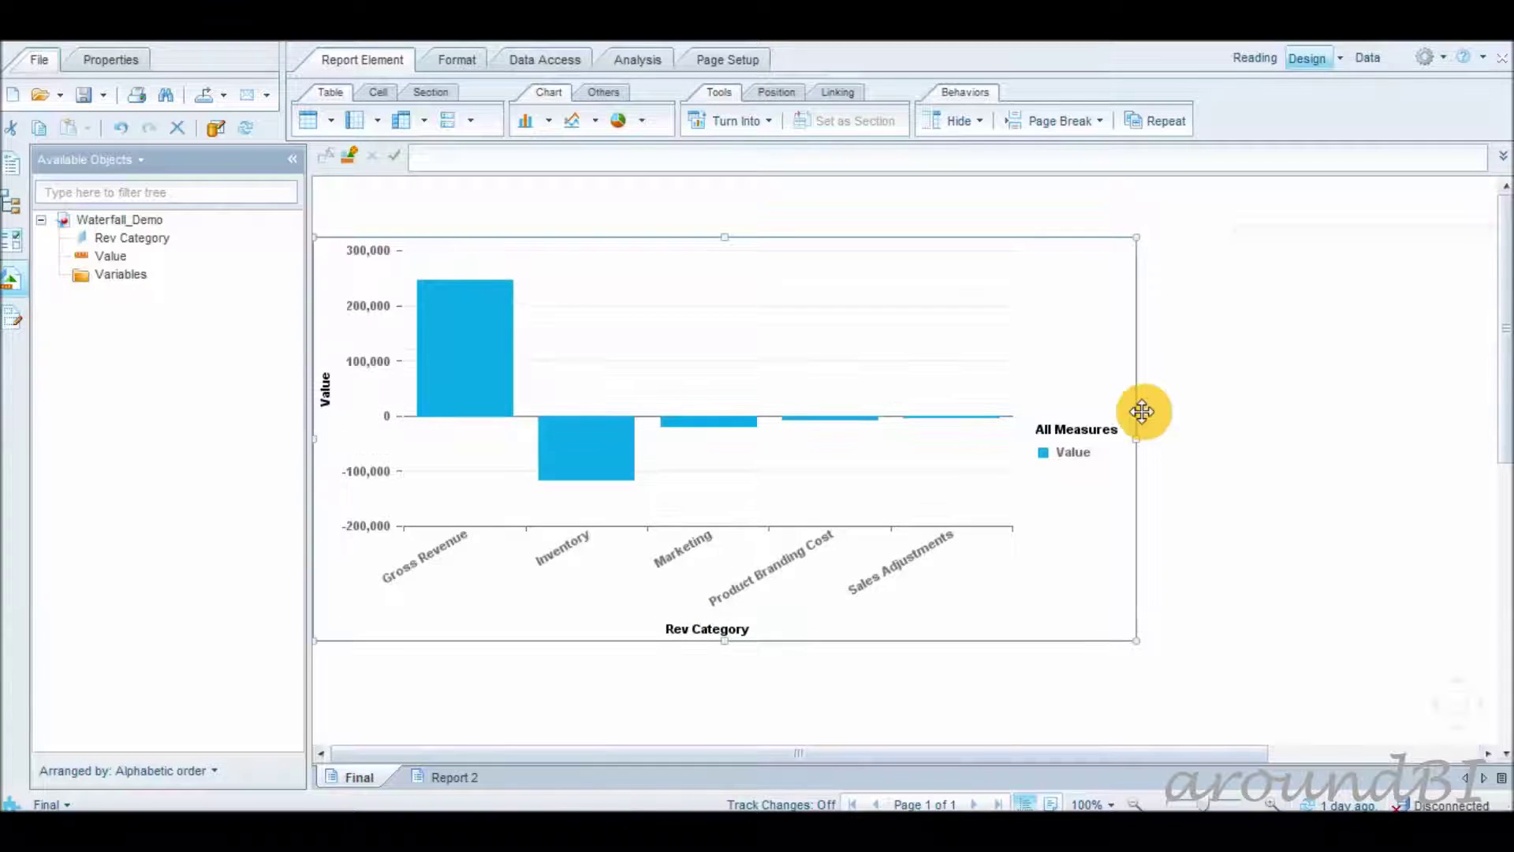
Step: Choose the Waterfall Chart type from the chart's More Transformations list
right_click(1144, 416)
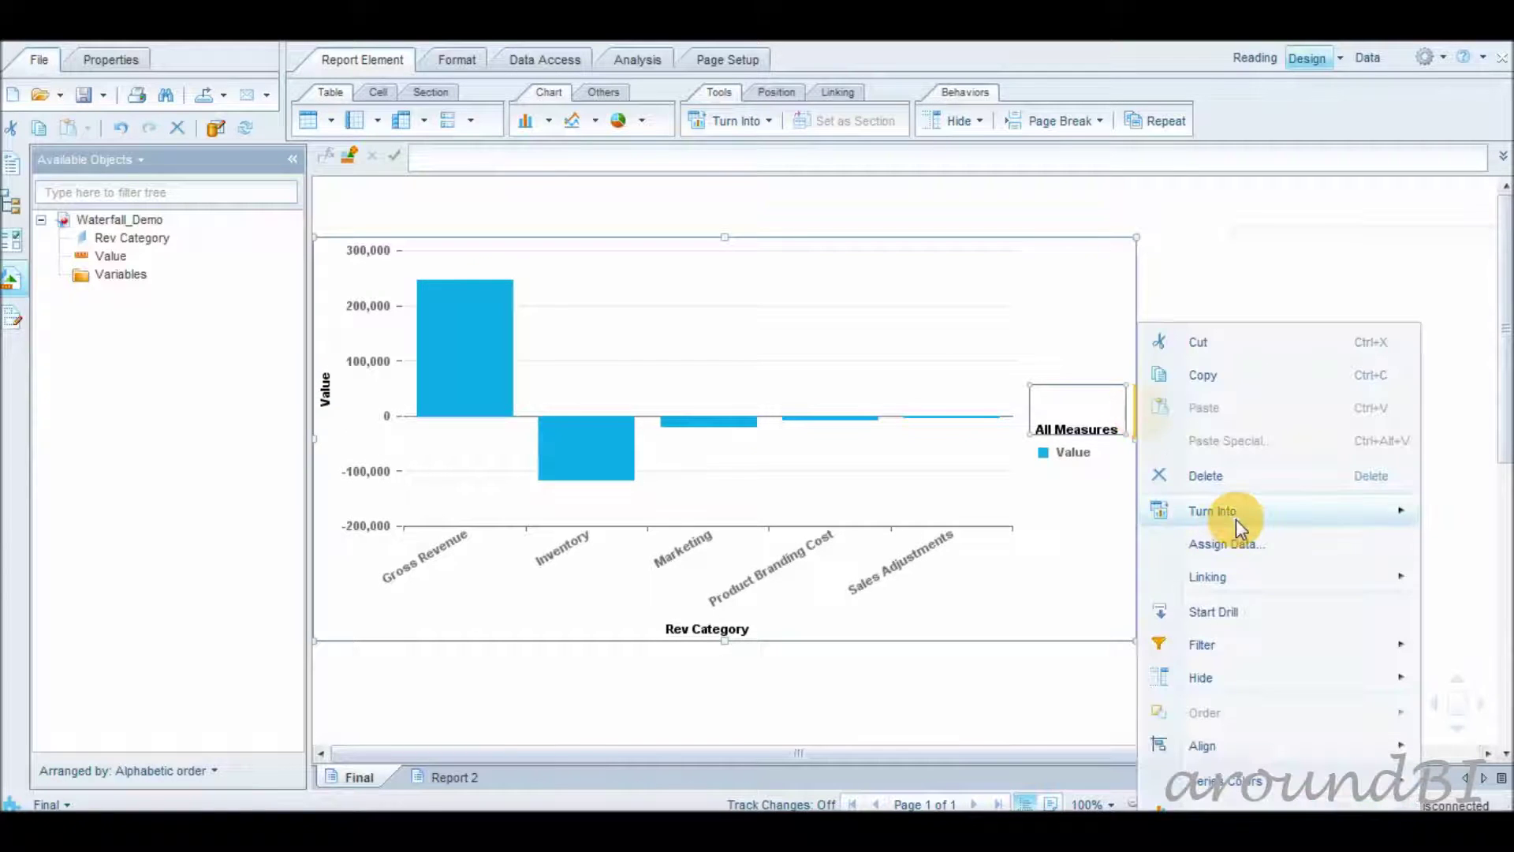
mouse_move(1222, 514)
left_click(1055, 714)
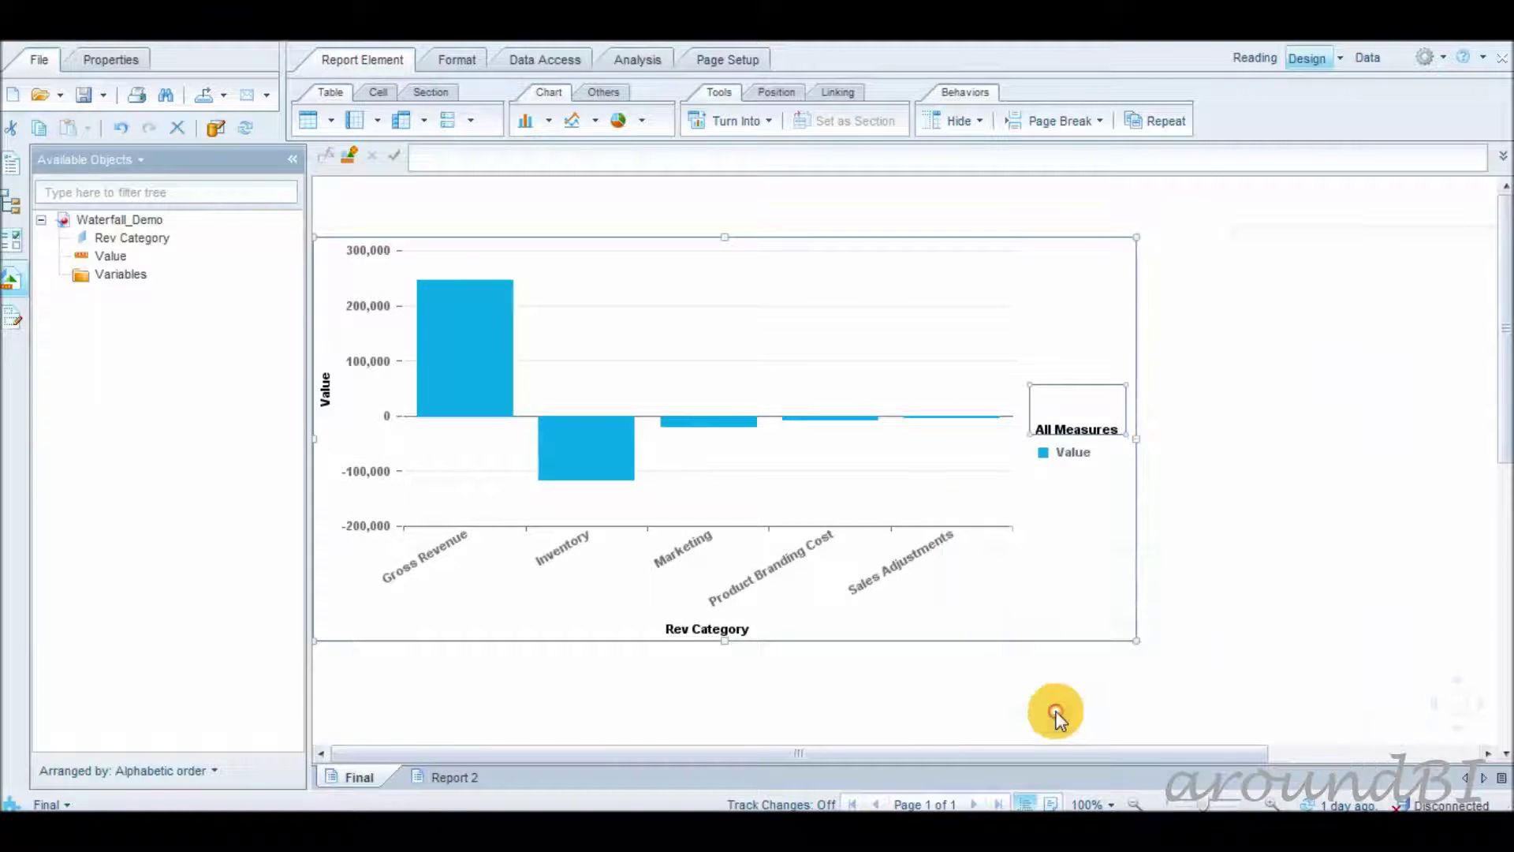
left_click(373, 426)
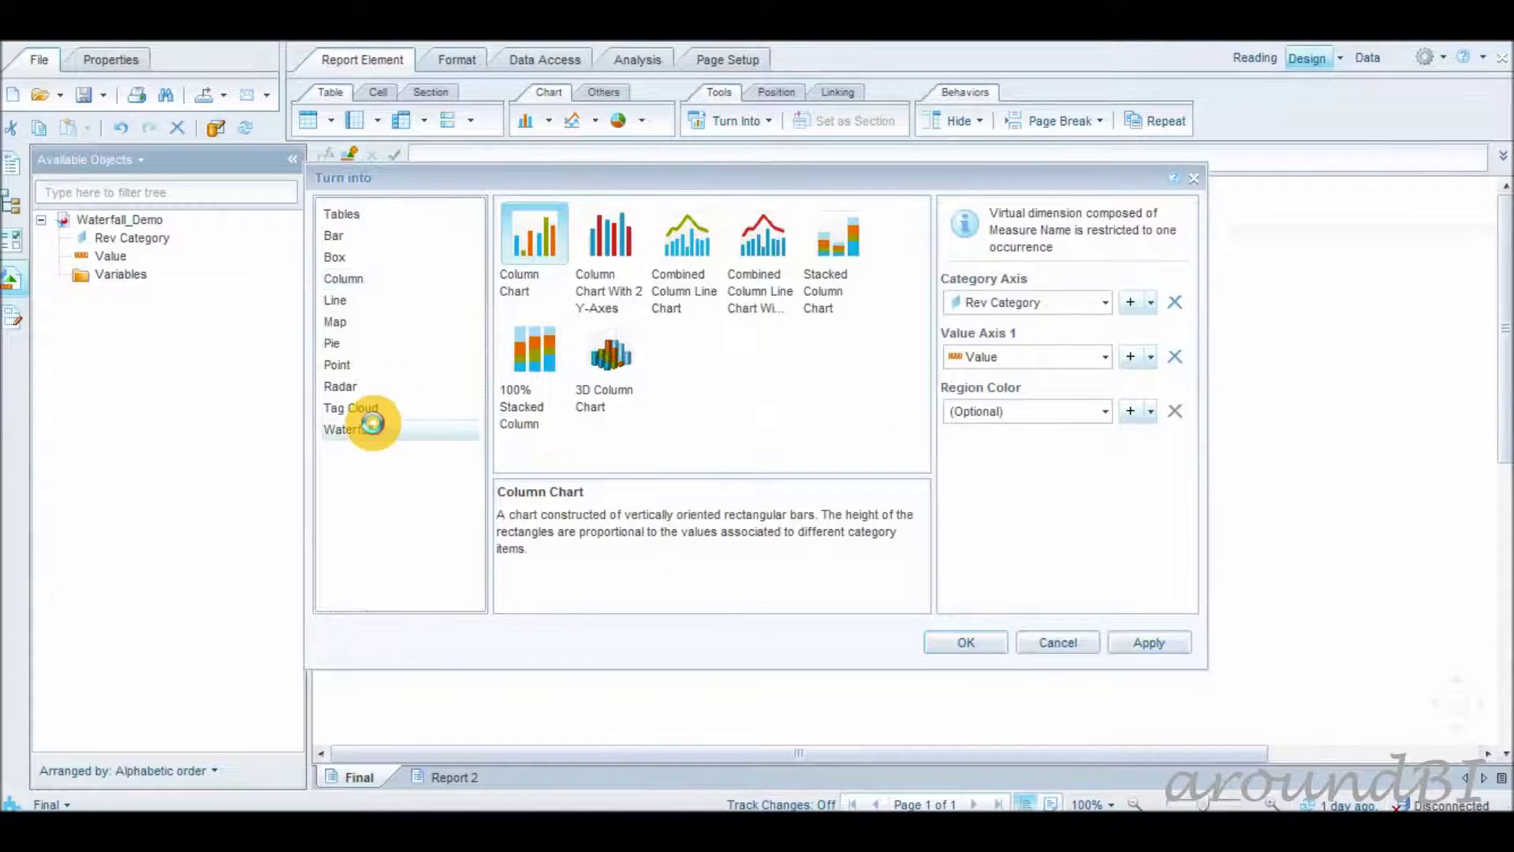
left_click(544, 228)
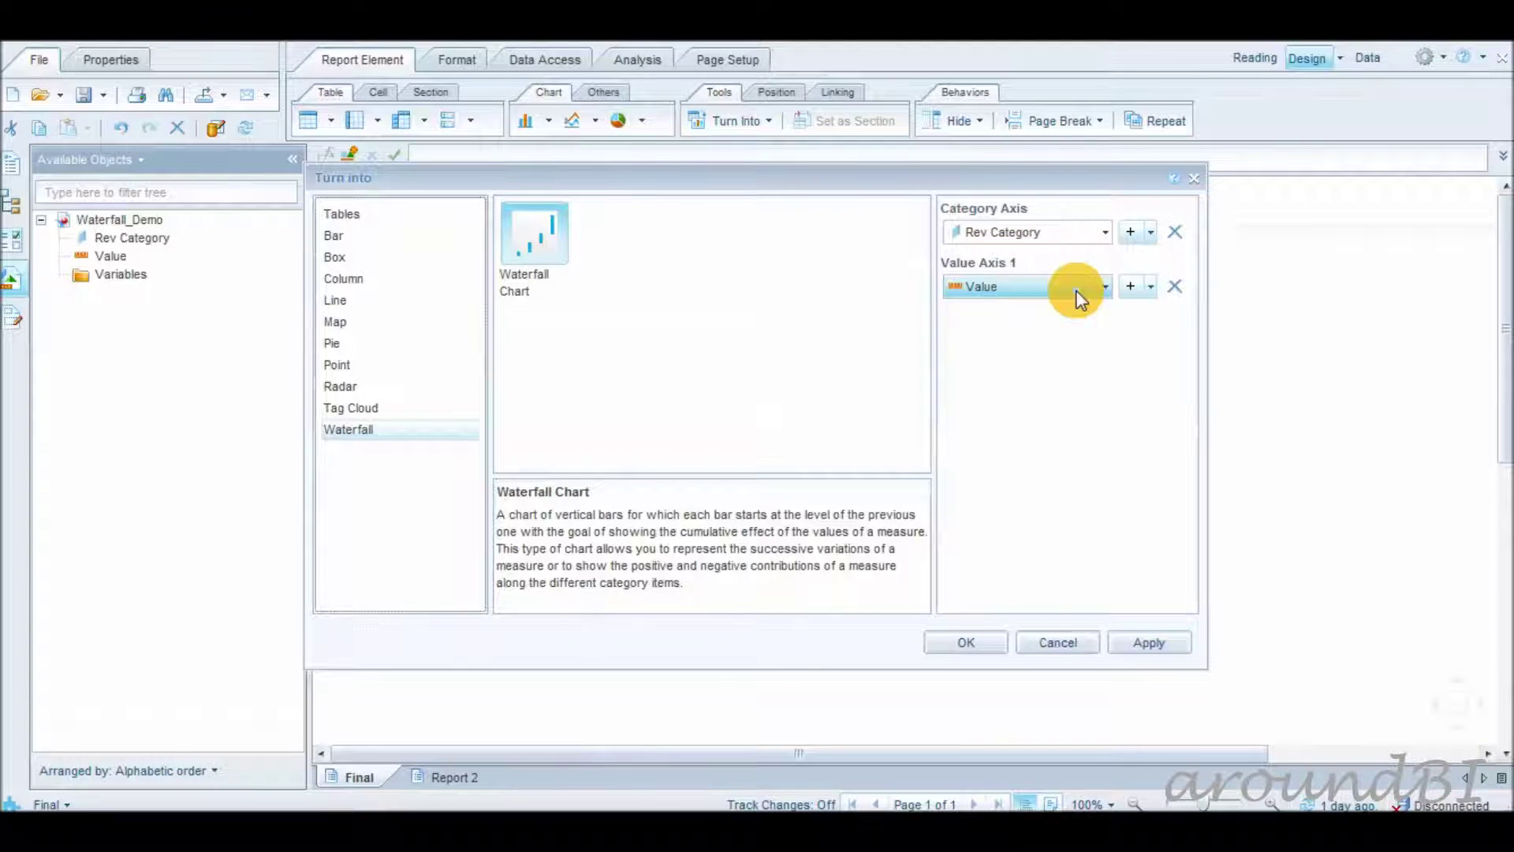
Step: Put Rev Category on the category axis and apply the waterfall conversion
left_click(1108, 235)
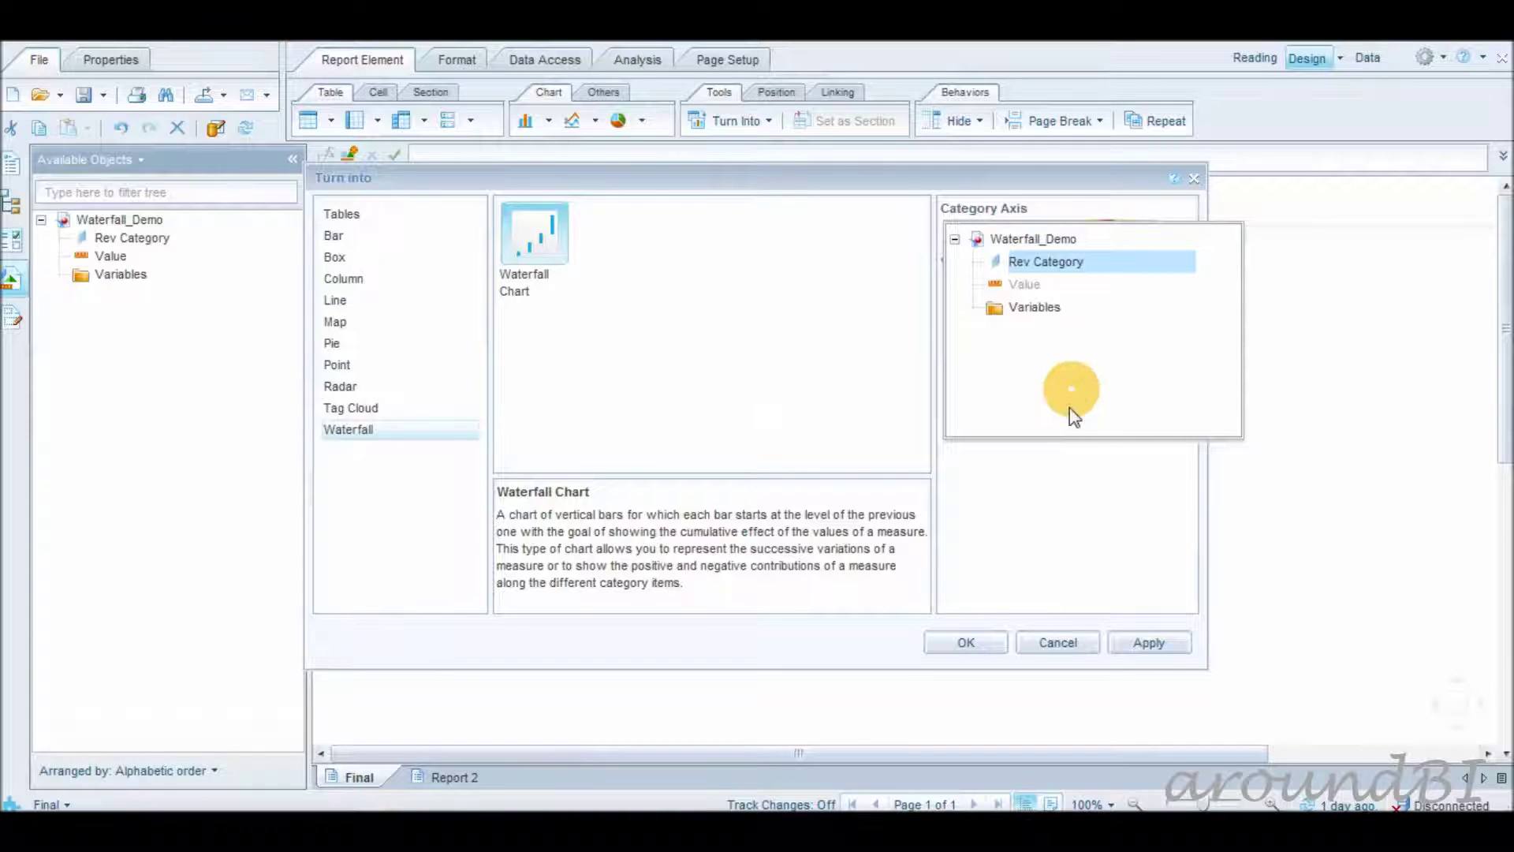
left_click(1062, 481)
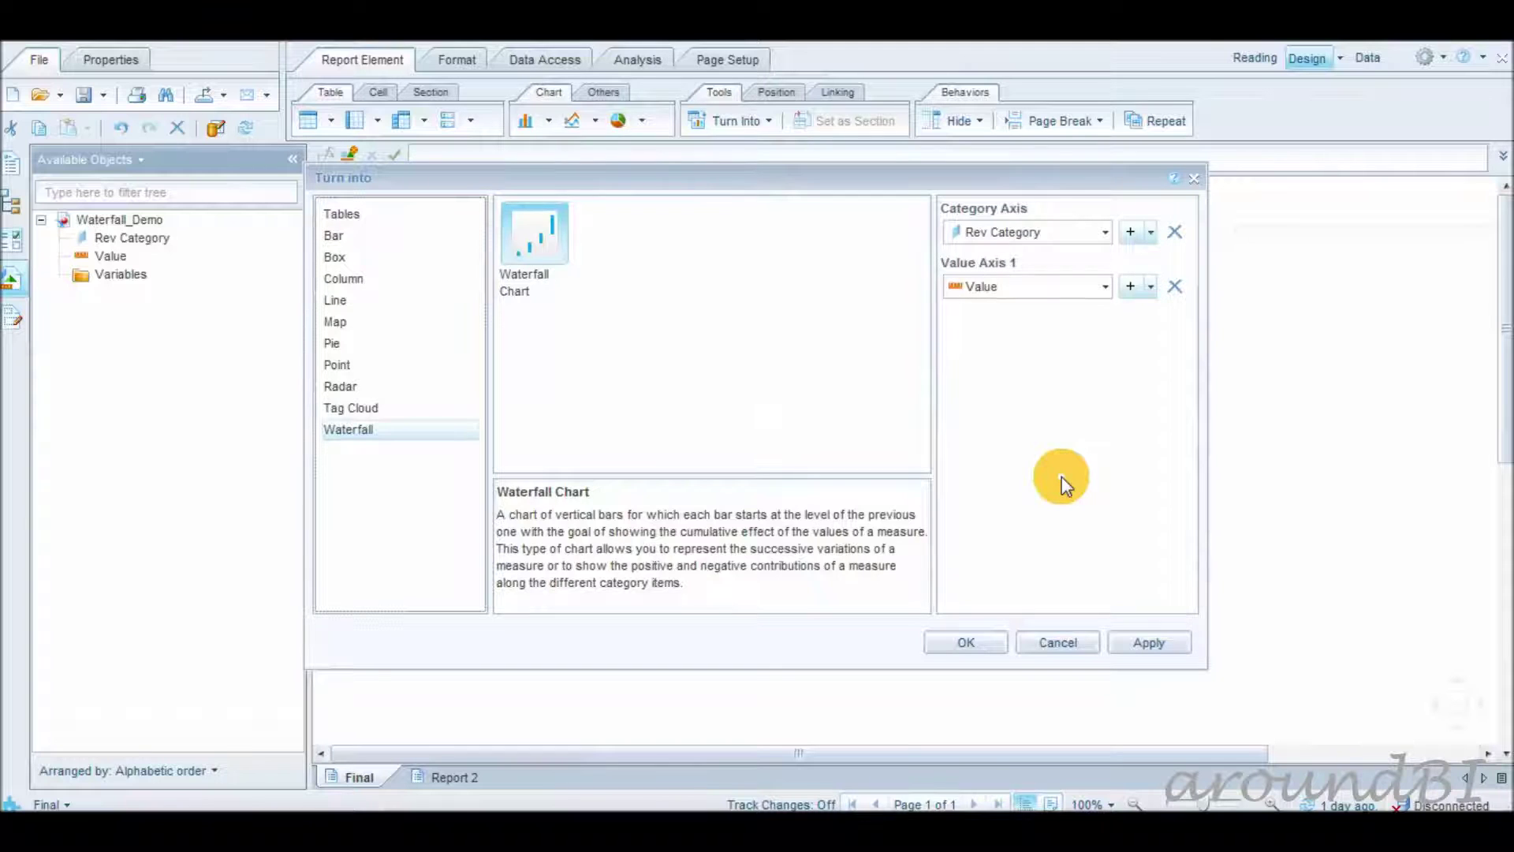
left_click(1134, 640)
left_click(975, 644)
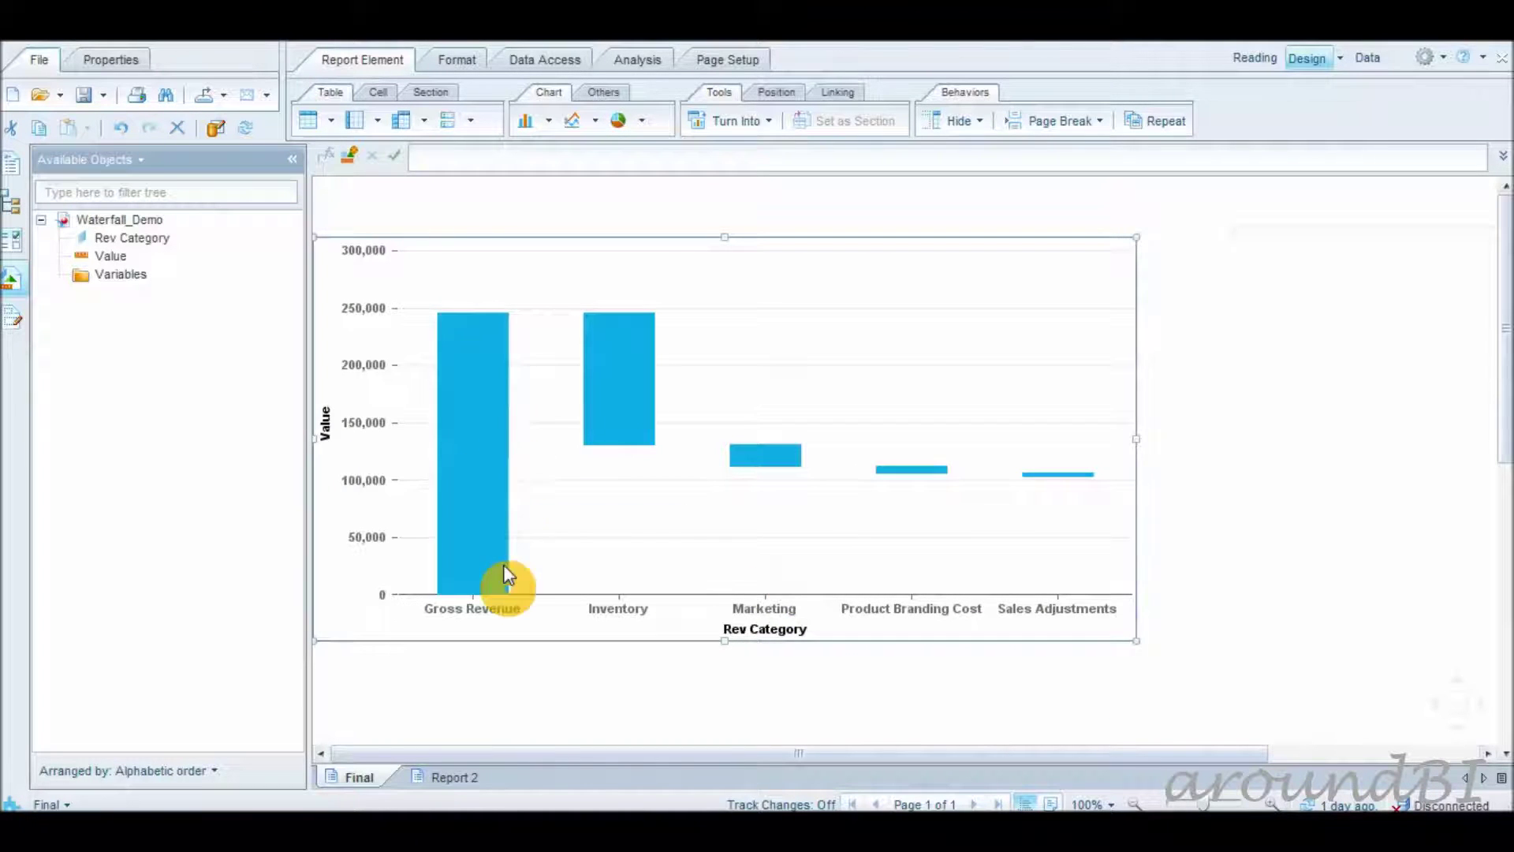
mouse_move(497, 339)
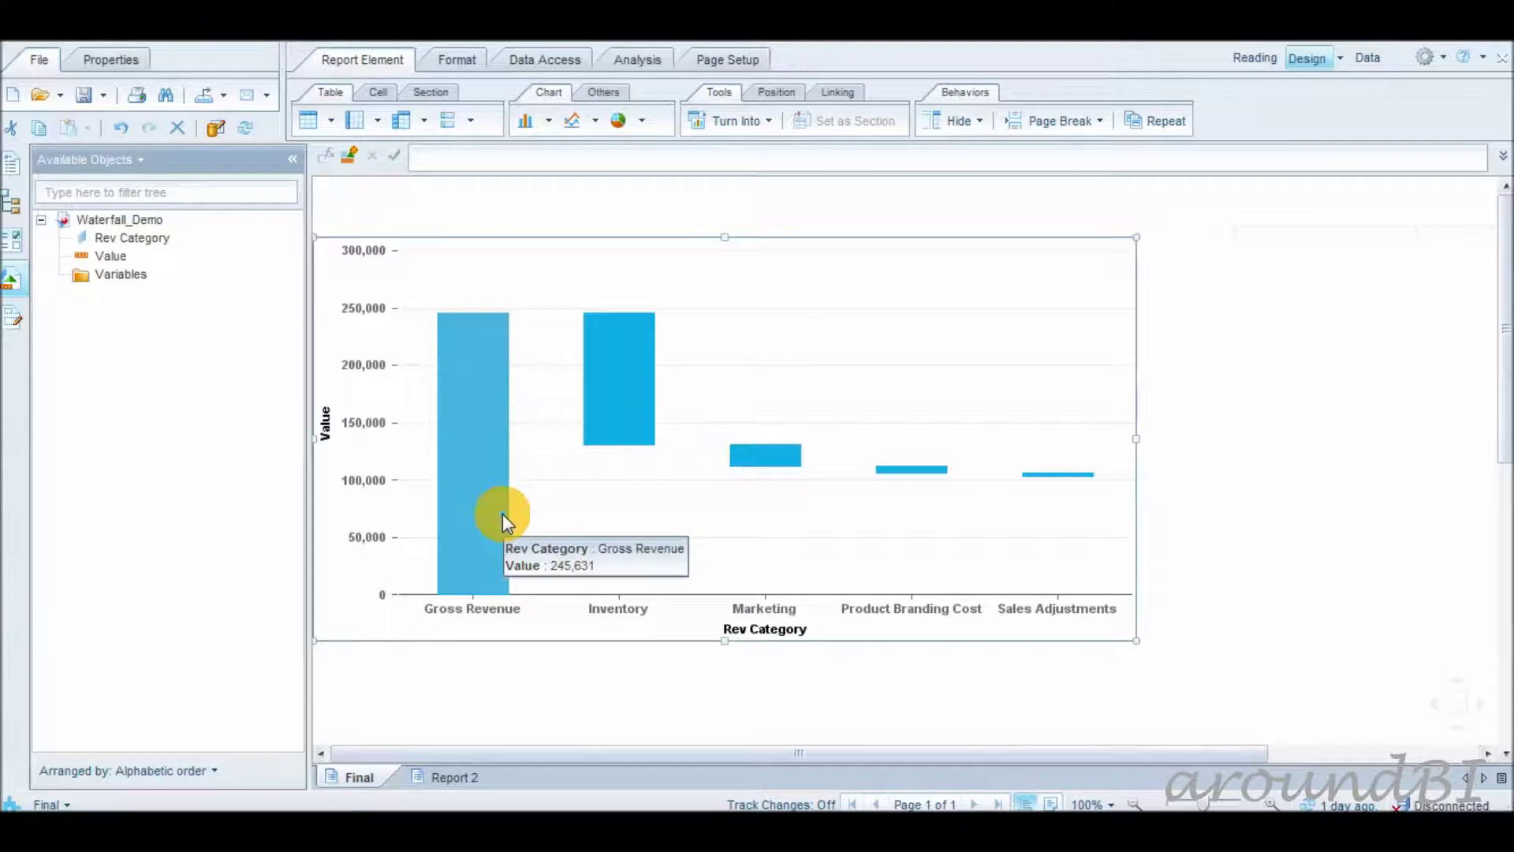
mouse_move(627, 449)
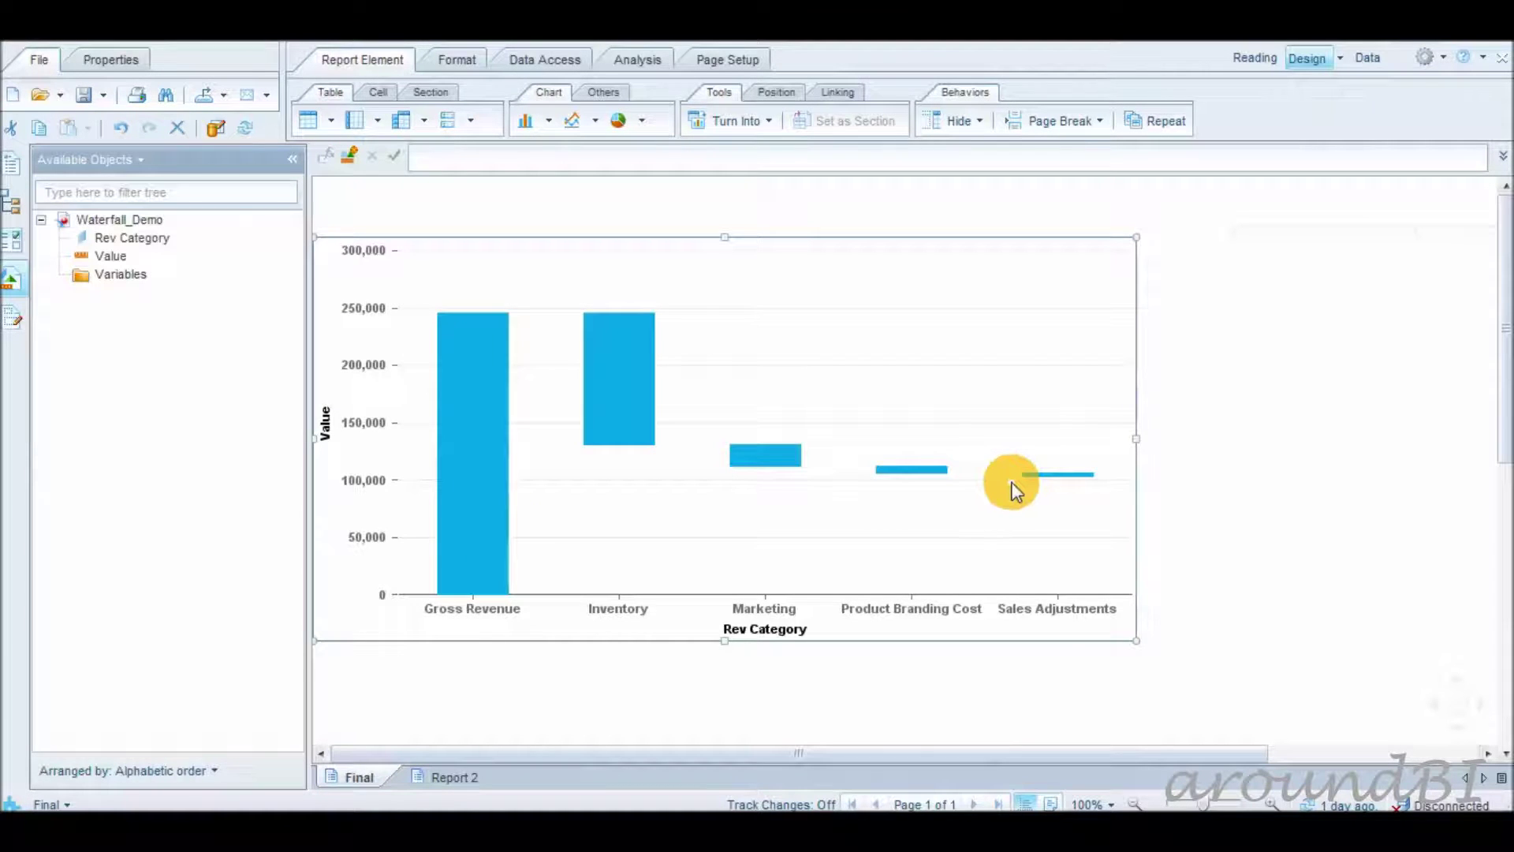
right_click(1139, 477)
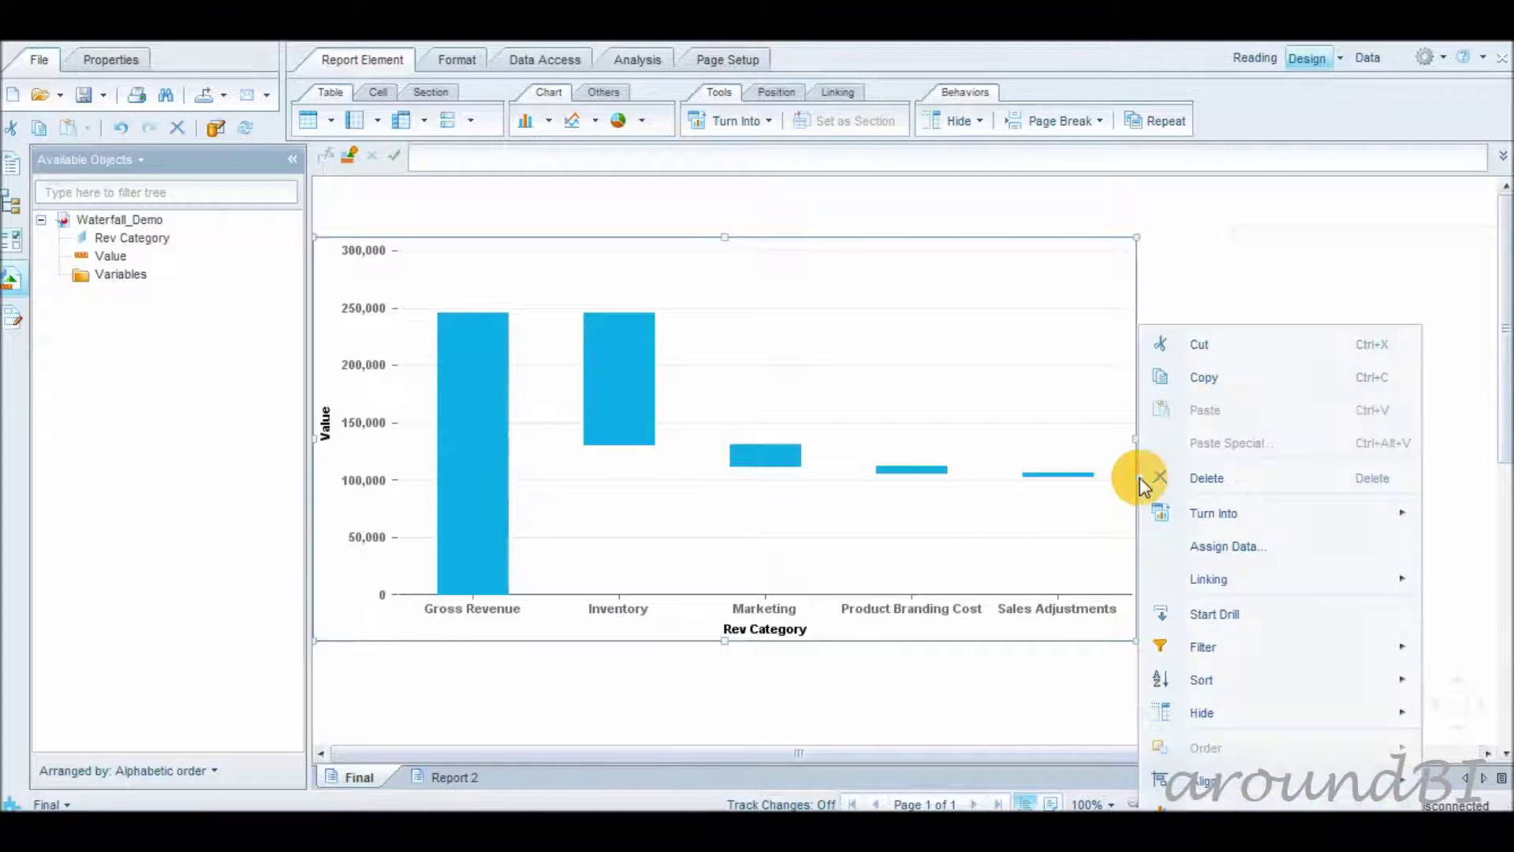
Step: Enable 'Calculate and show the total' in the chart formatting so a Total bar appears
left_click(1204, 806)
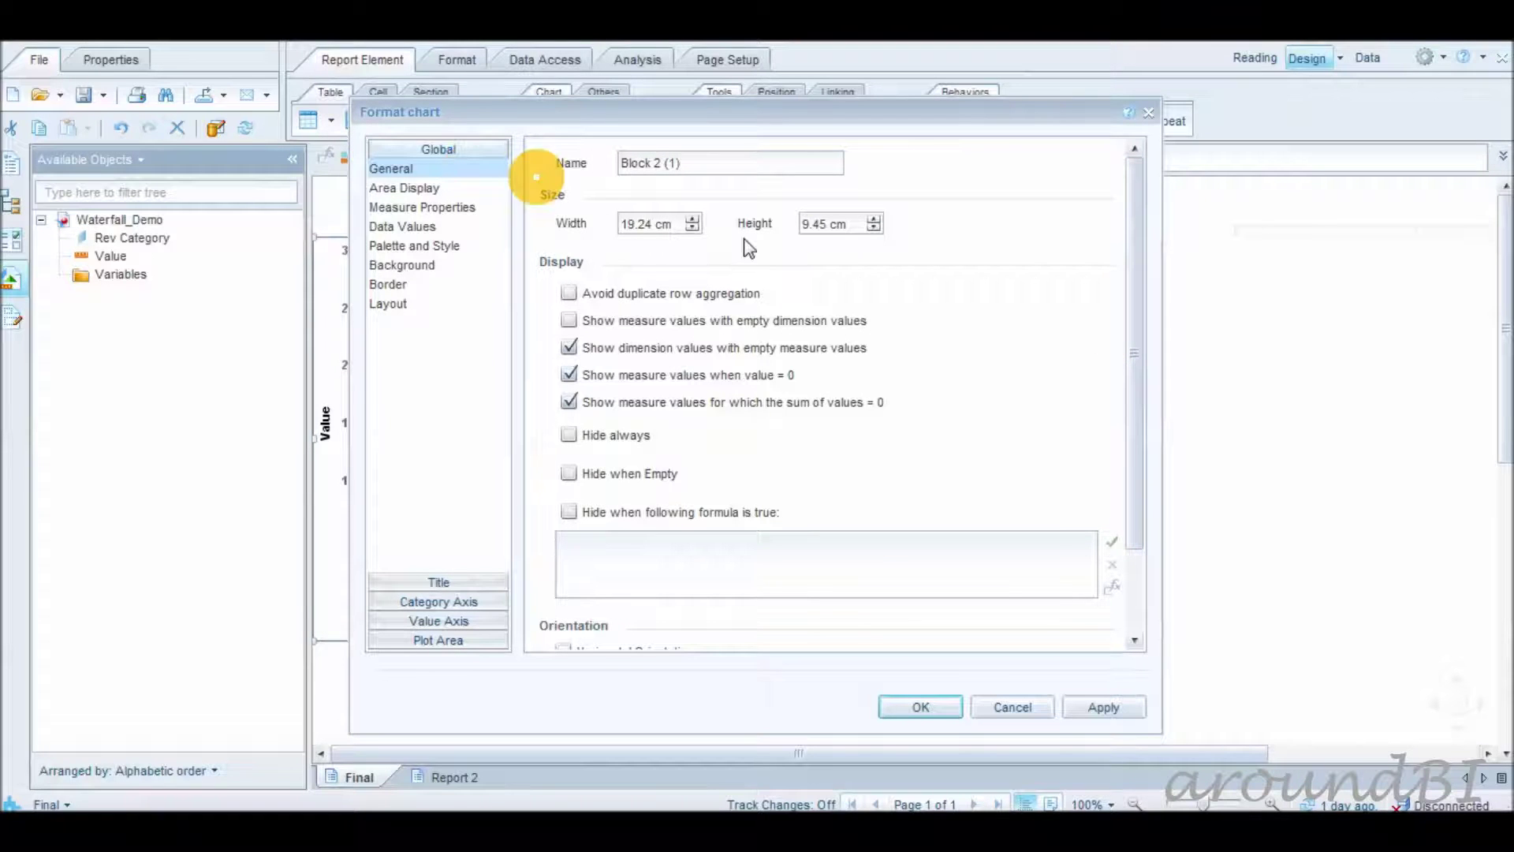
left_click_drag(1126, 448, 1134, 532)
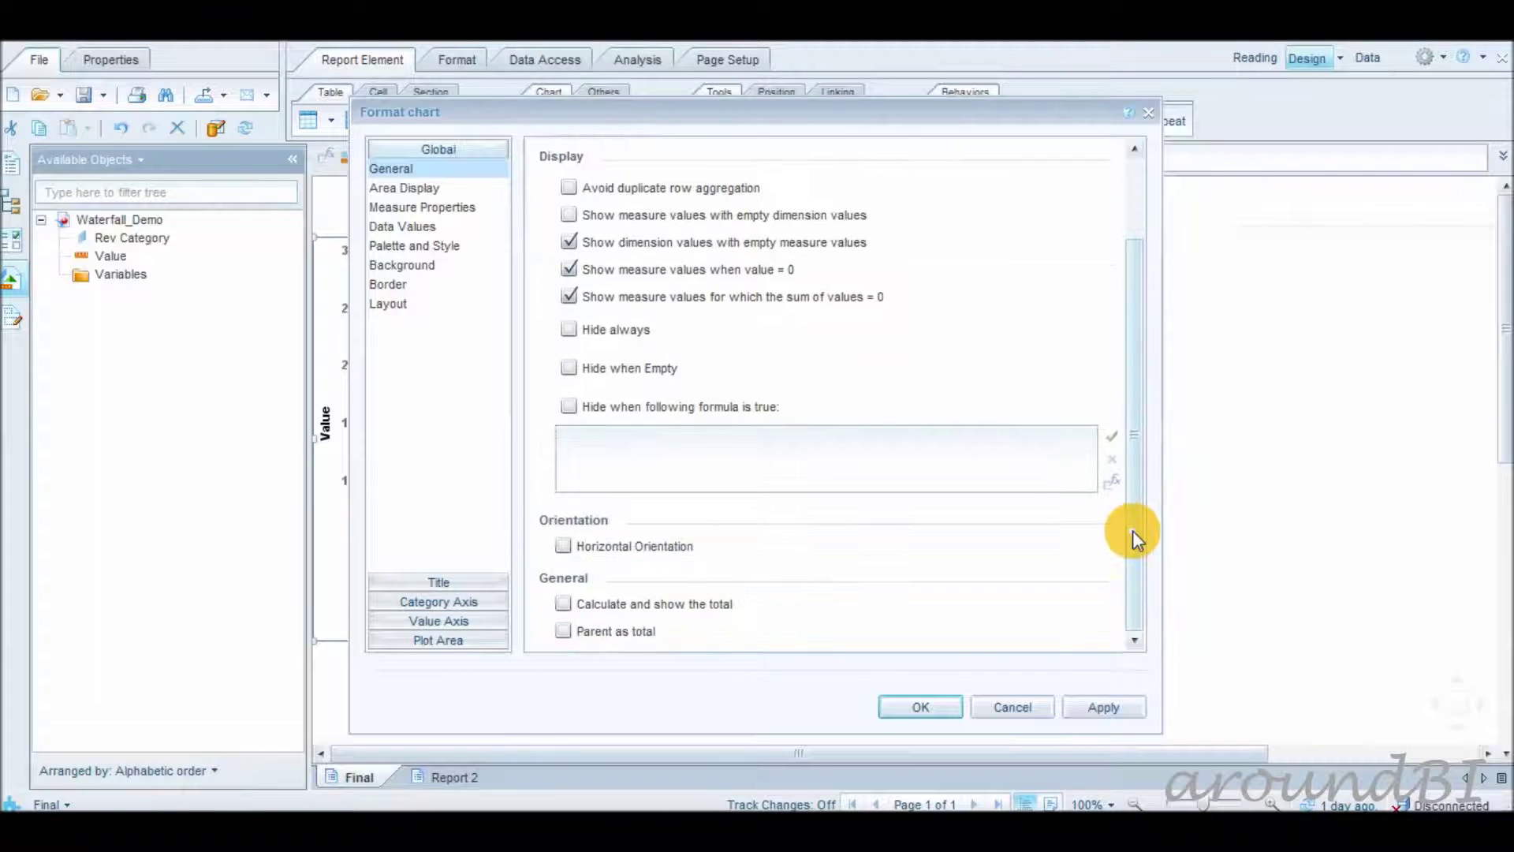
left_click(569, 601)
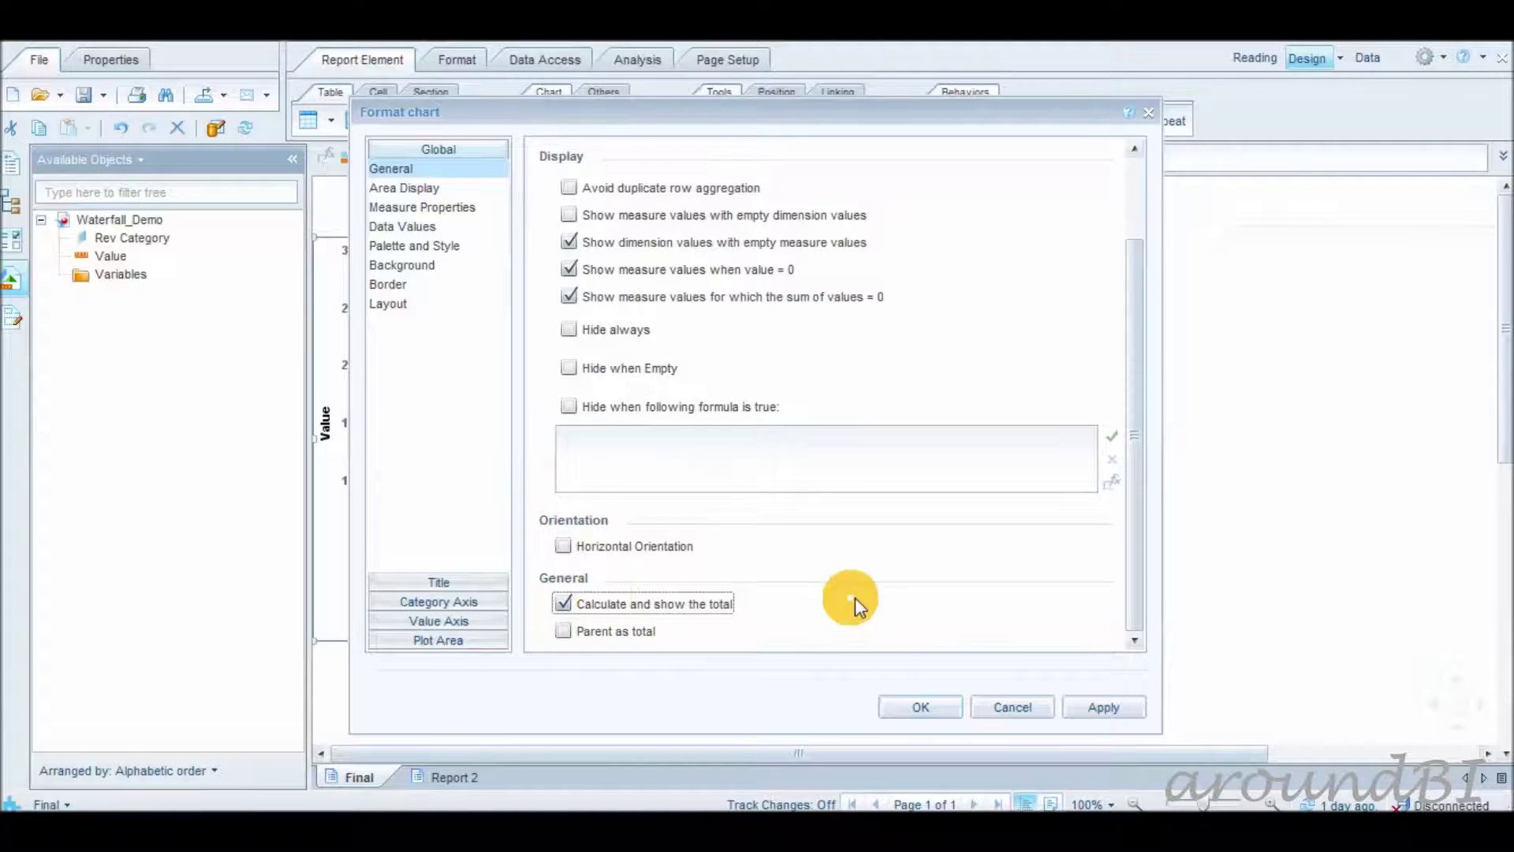
left_click(923, 706)
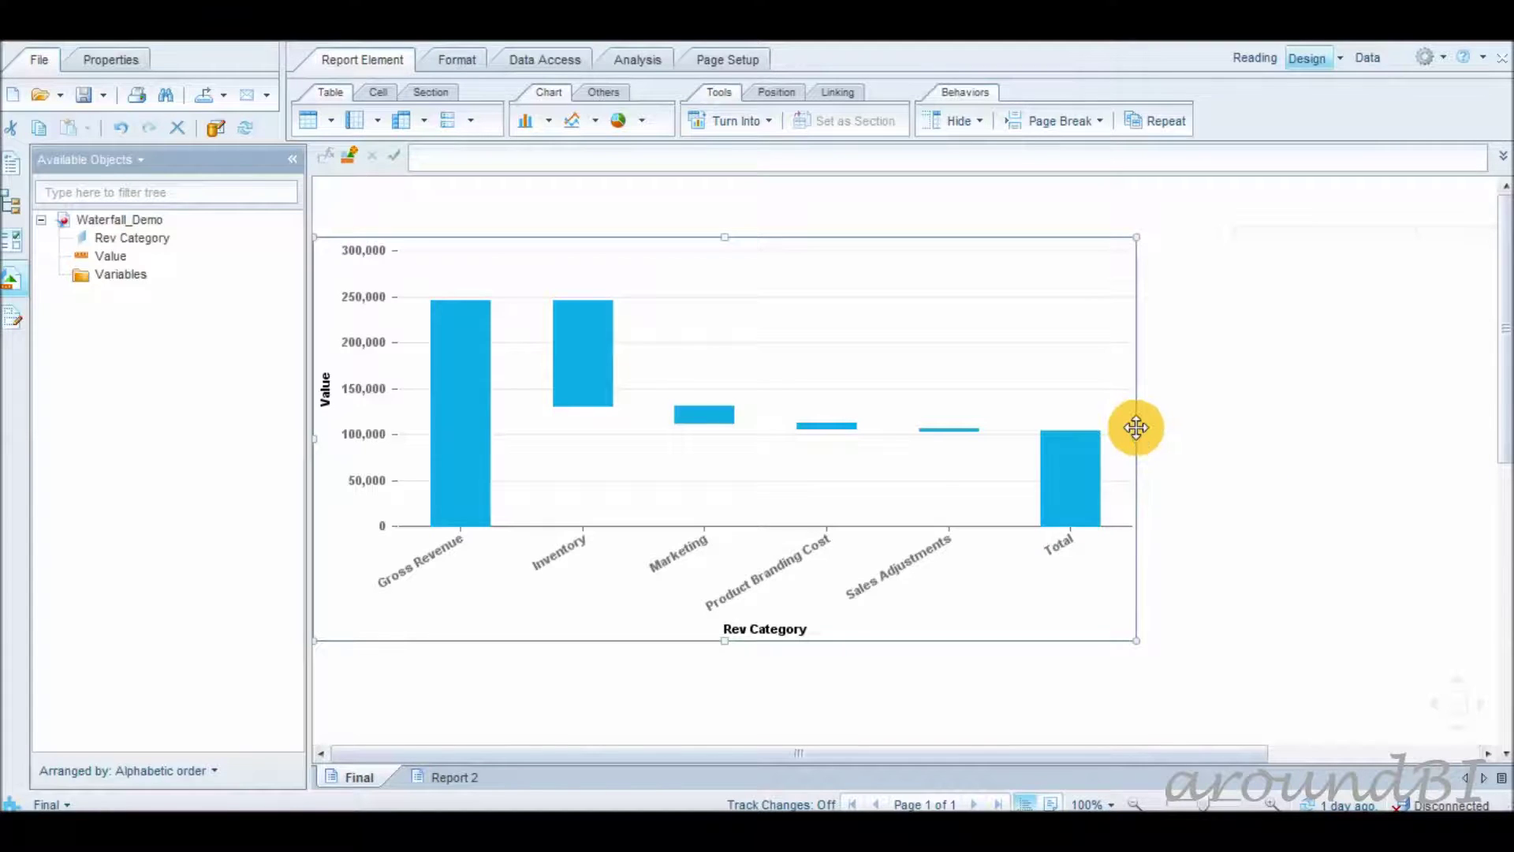
Step: Turn on data value labels positioned Outside the bars, then go to Palette and Style
right_click(1135, 429)
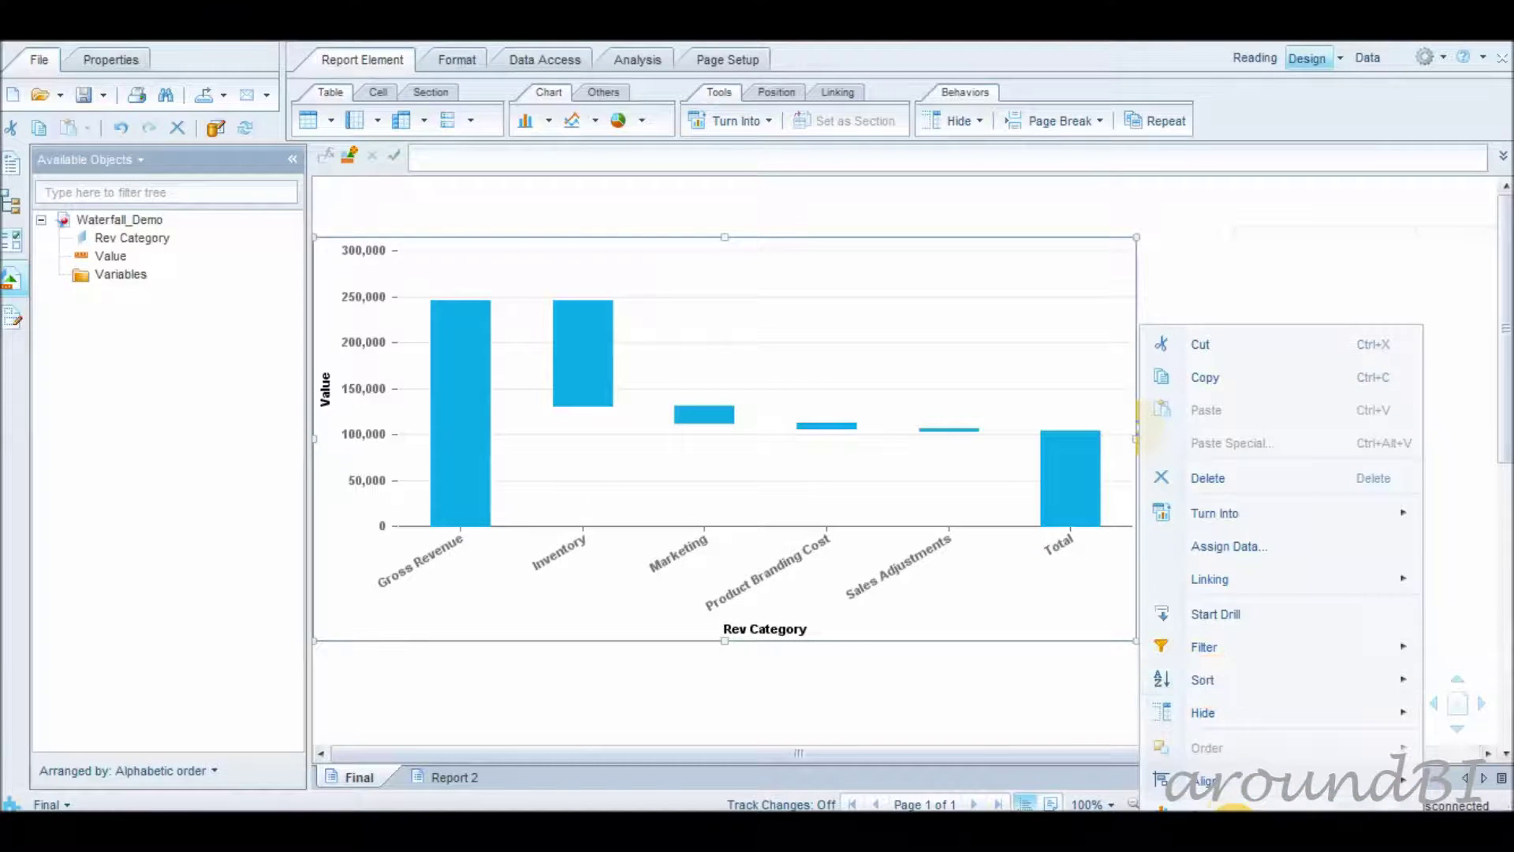
left_click(1230, 803)
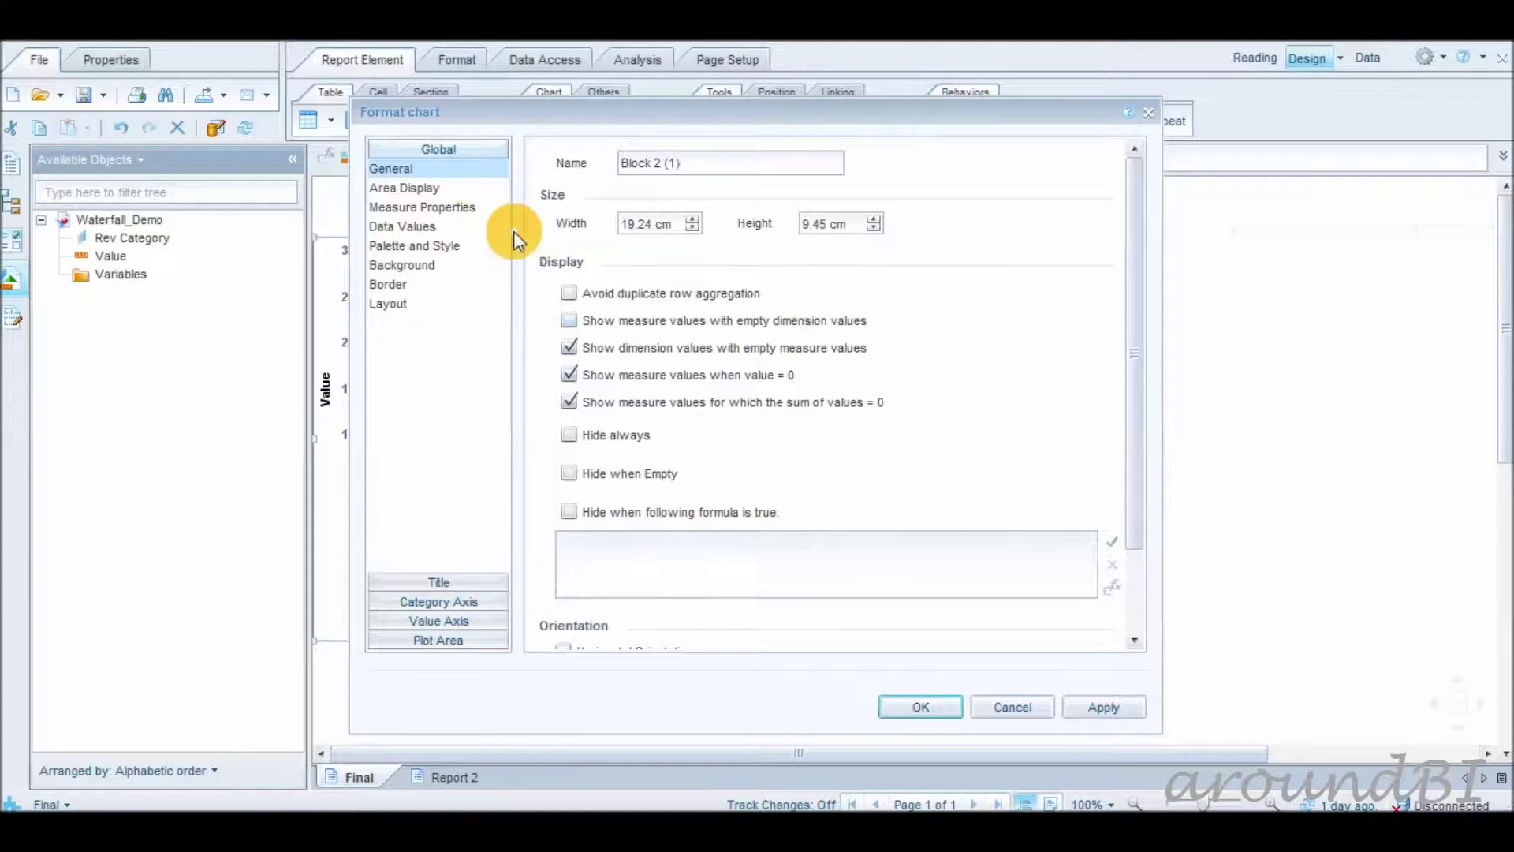
left_click(433, 226)
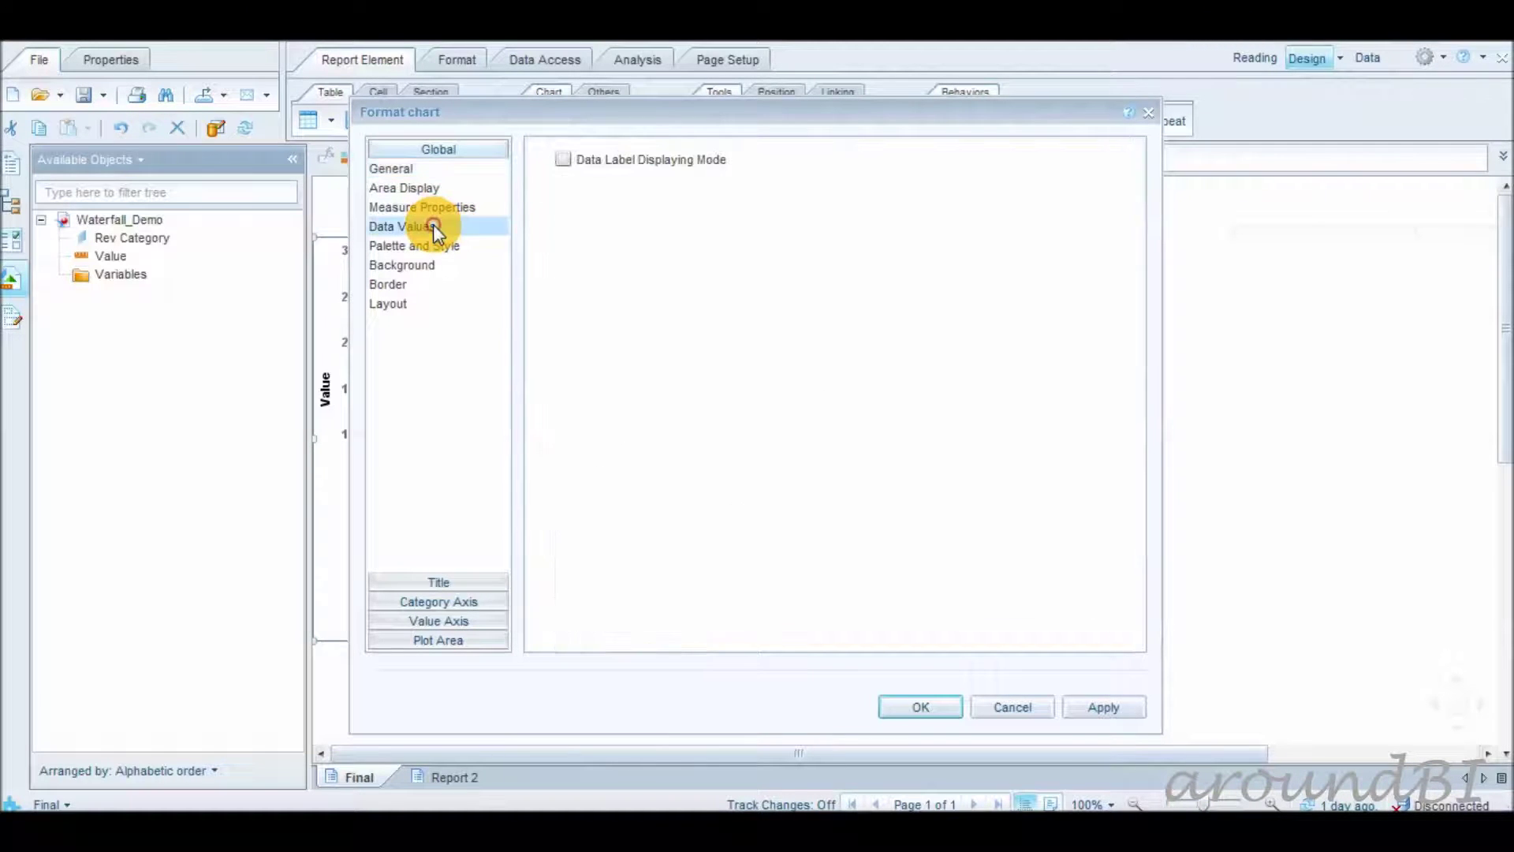
left_click(564, 164)
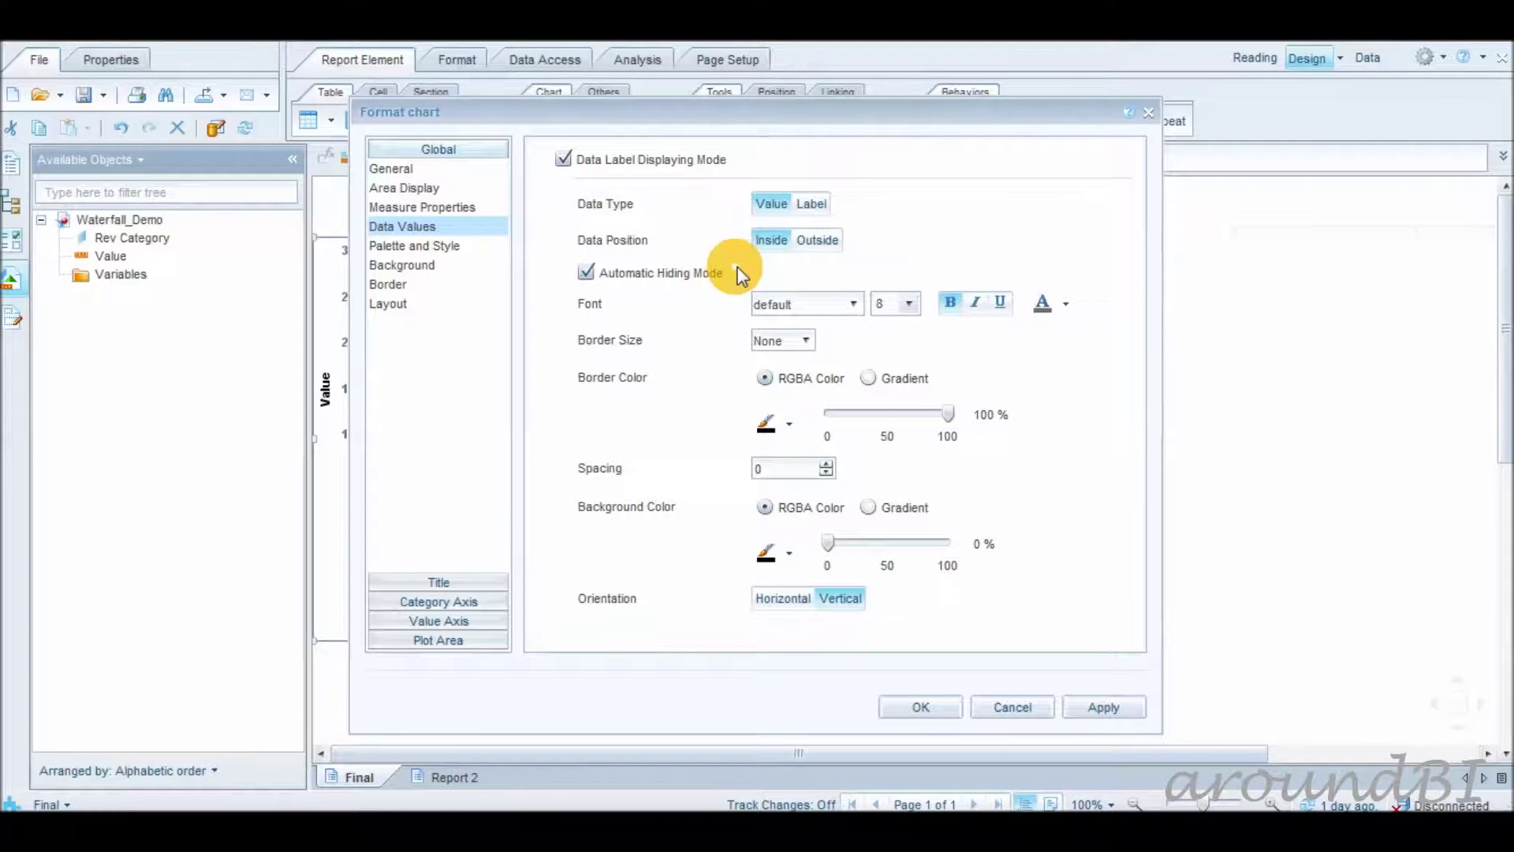
left_click(834, 242)
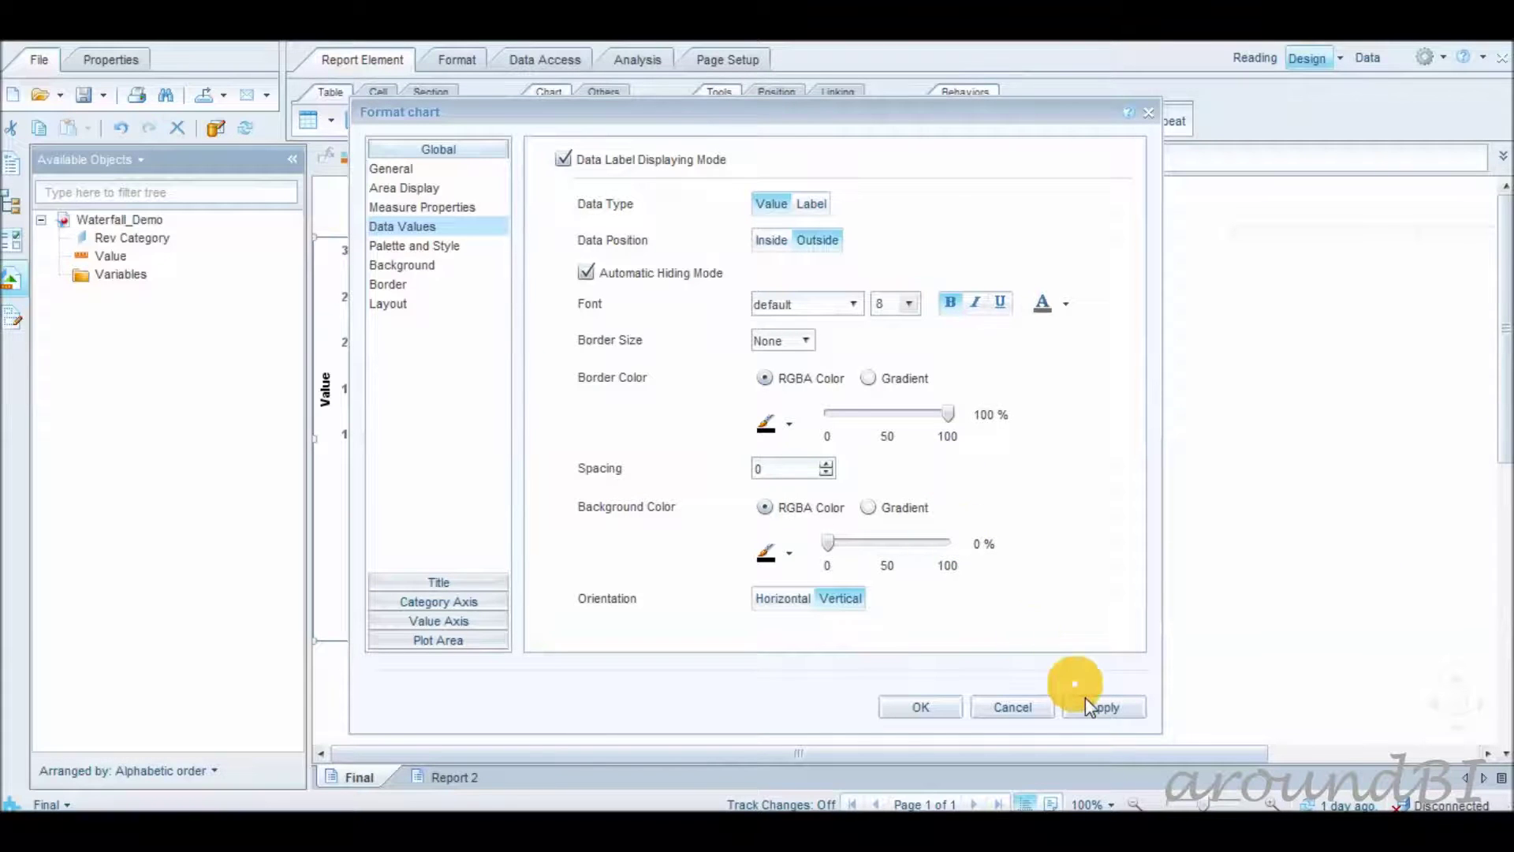
left_click(461, 233)
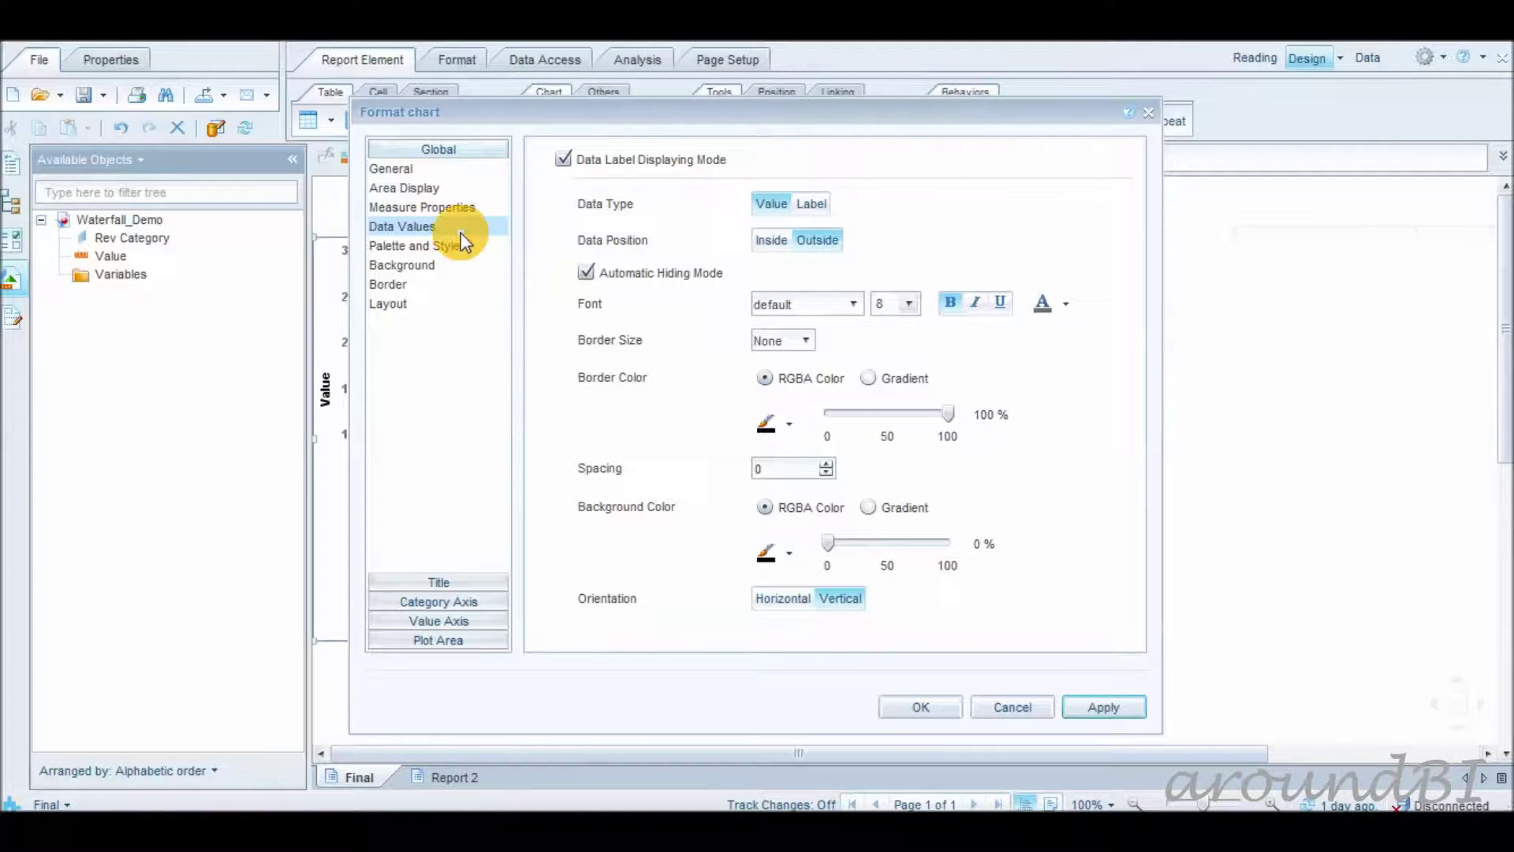
left_click(453, 246)
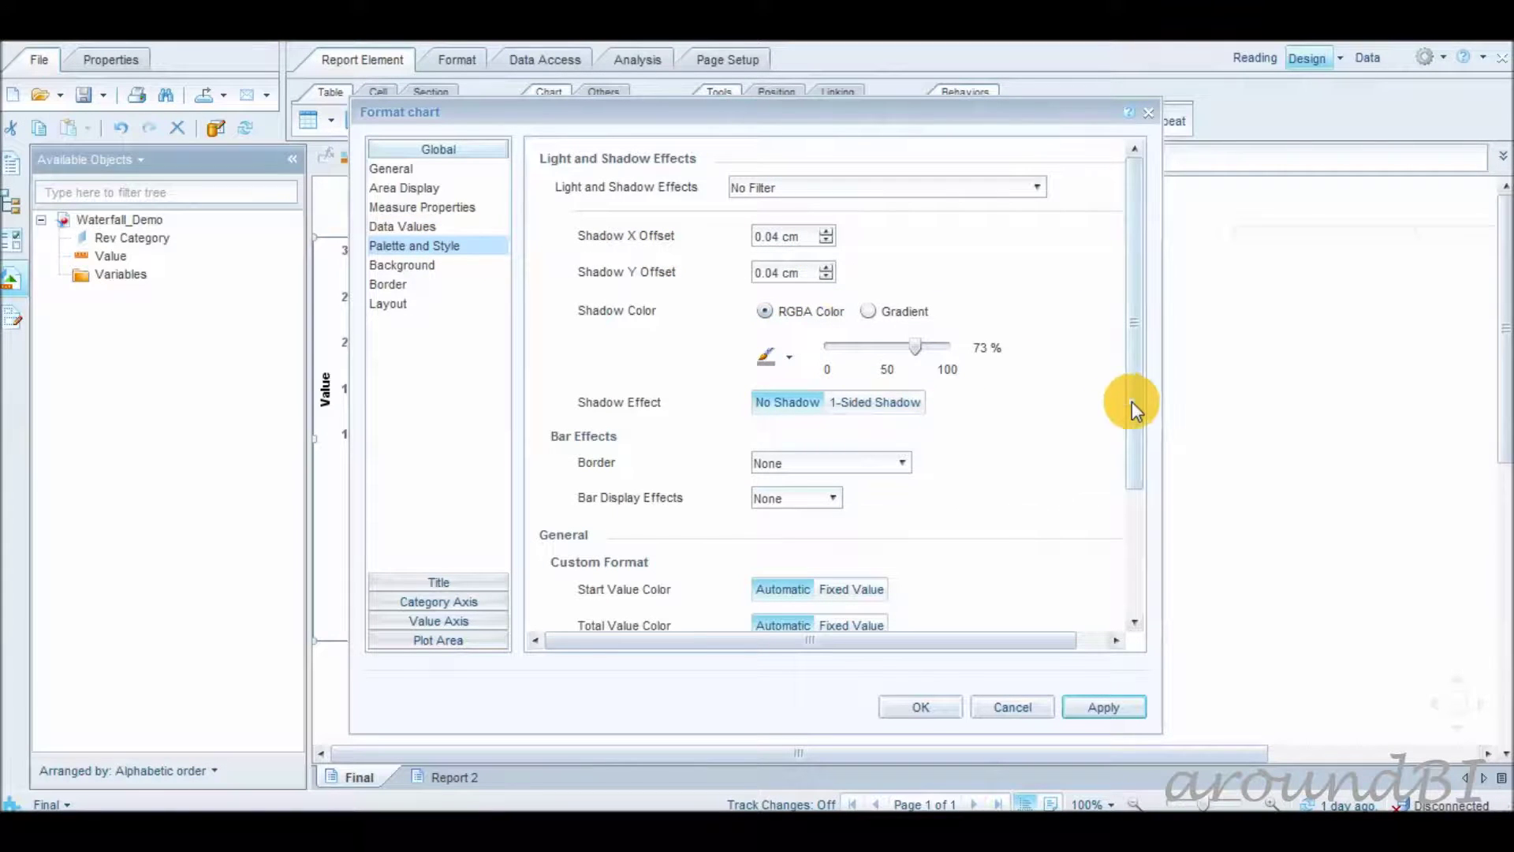
Step: Give the Total bar a fixed Gray-50% colour
left_click_drag(1133, 400, 1149, 530)
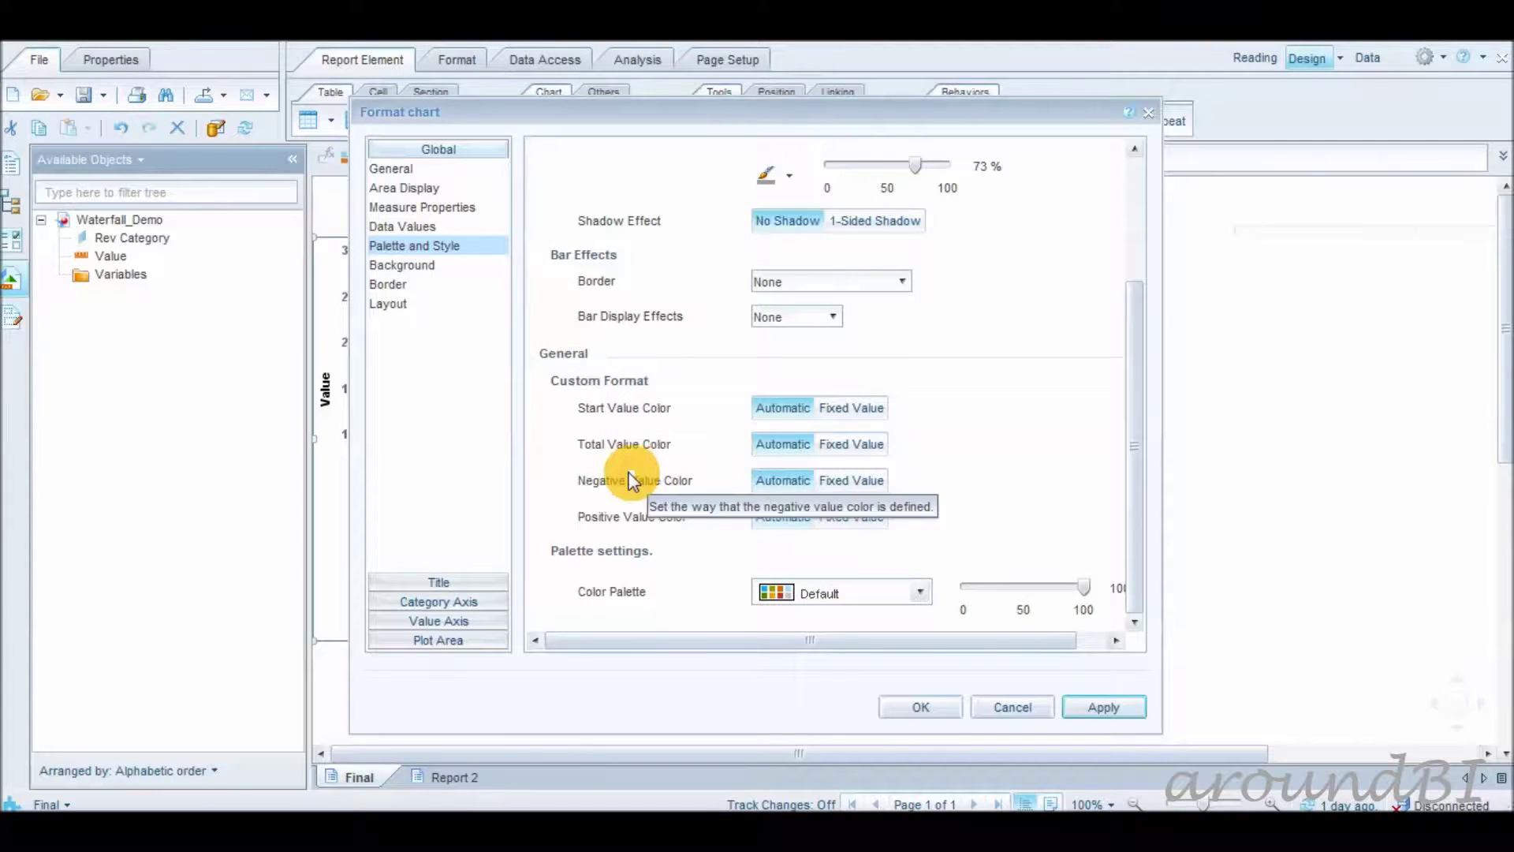
left_click(856, 447)
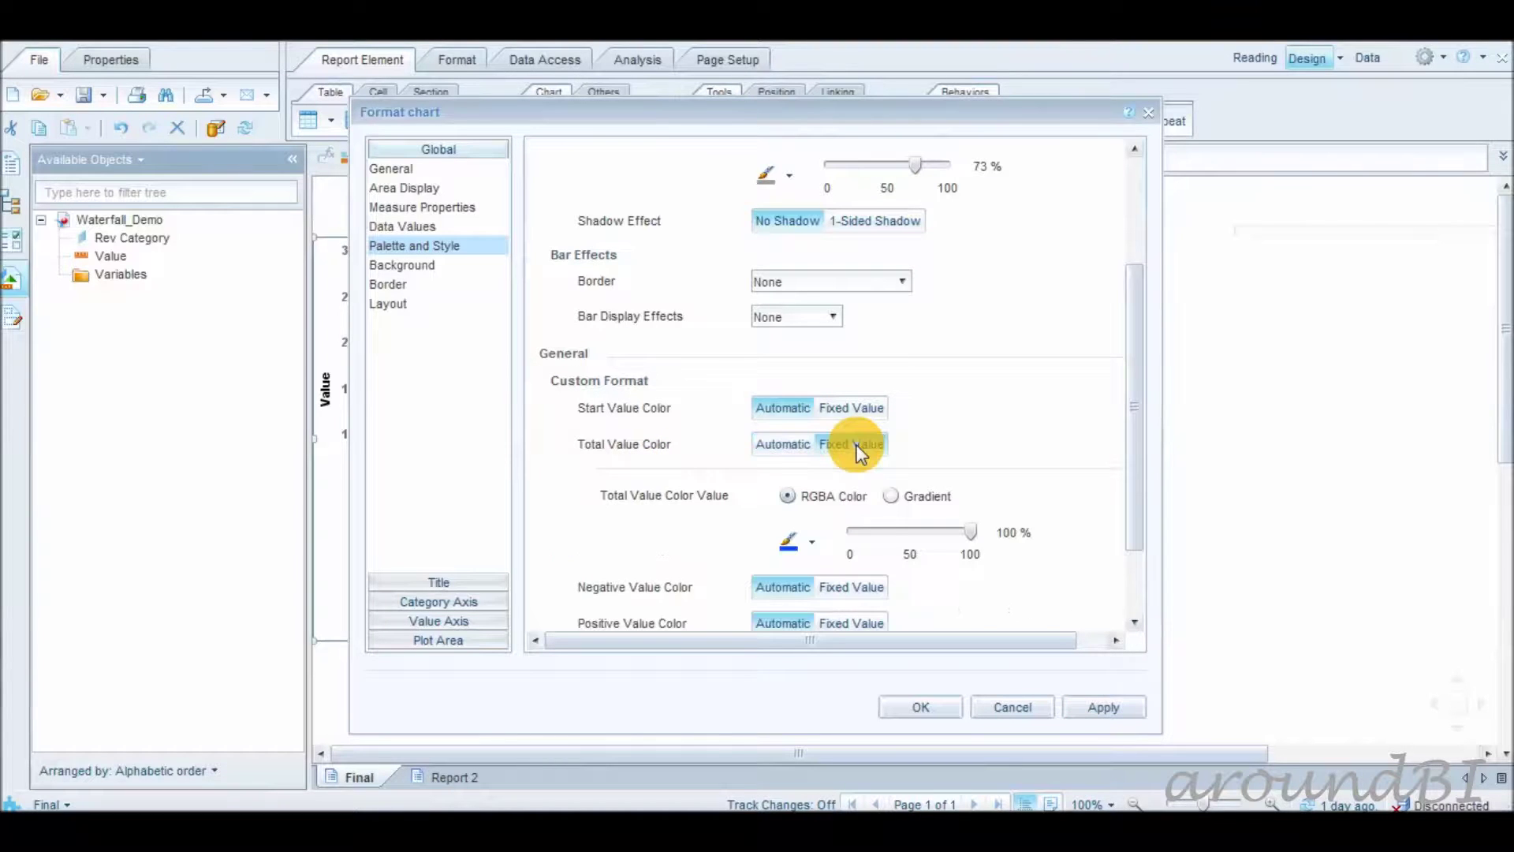
left_click(812, 542)
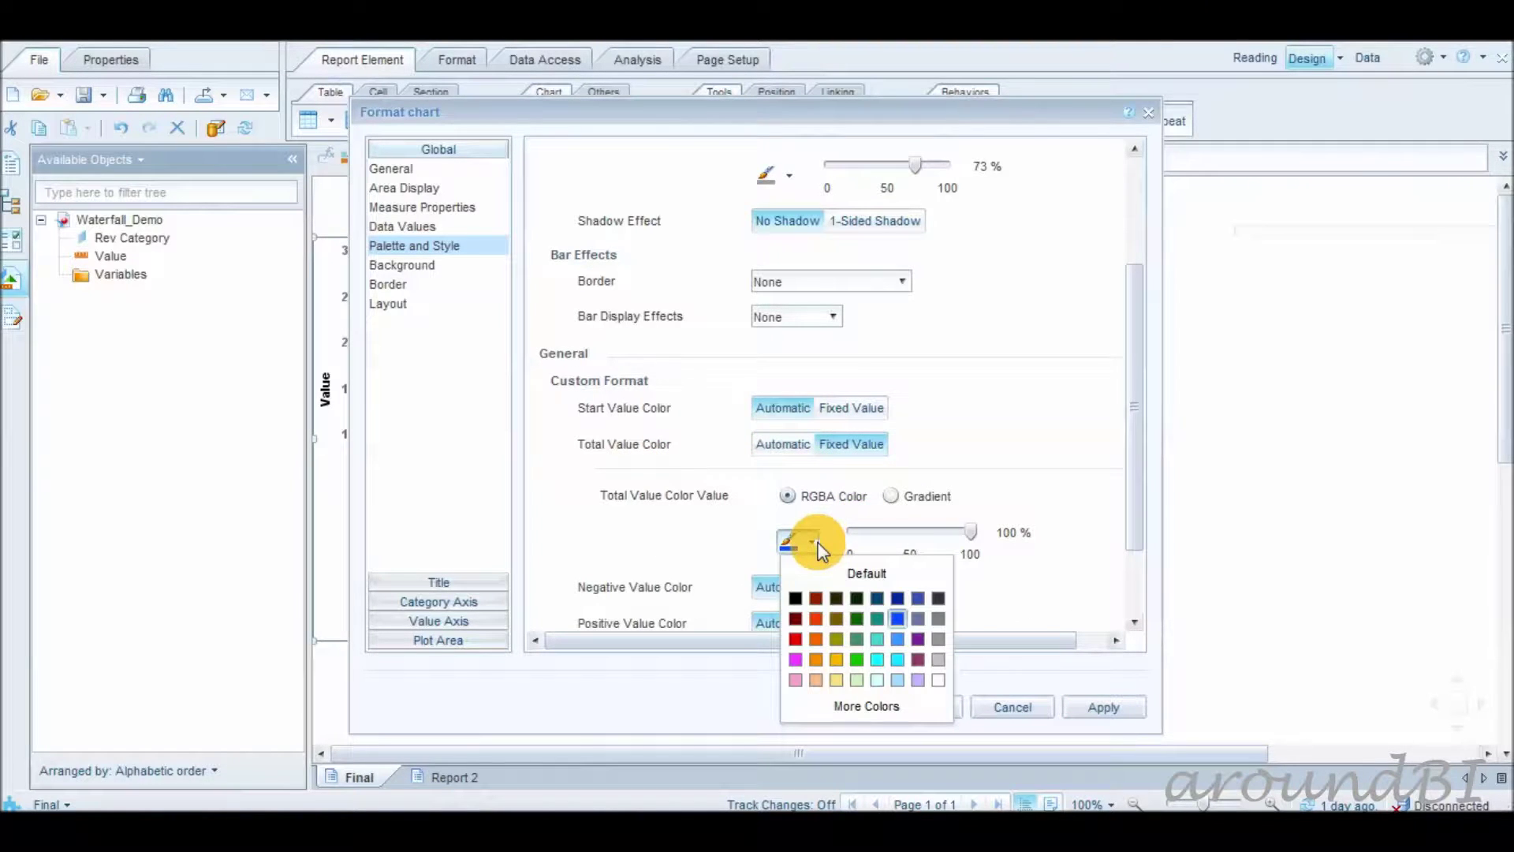
left_click(938, 618)
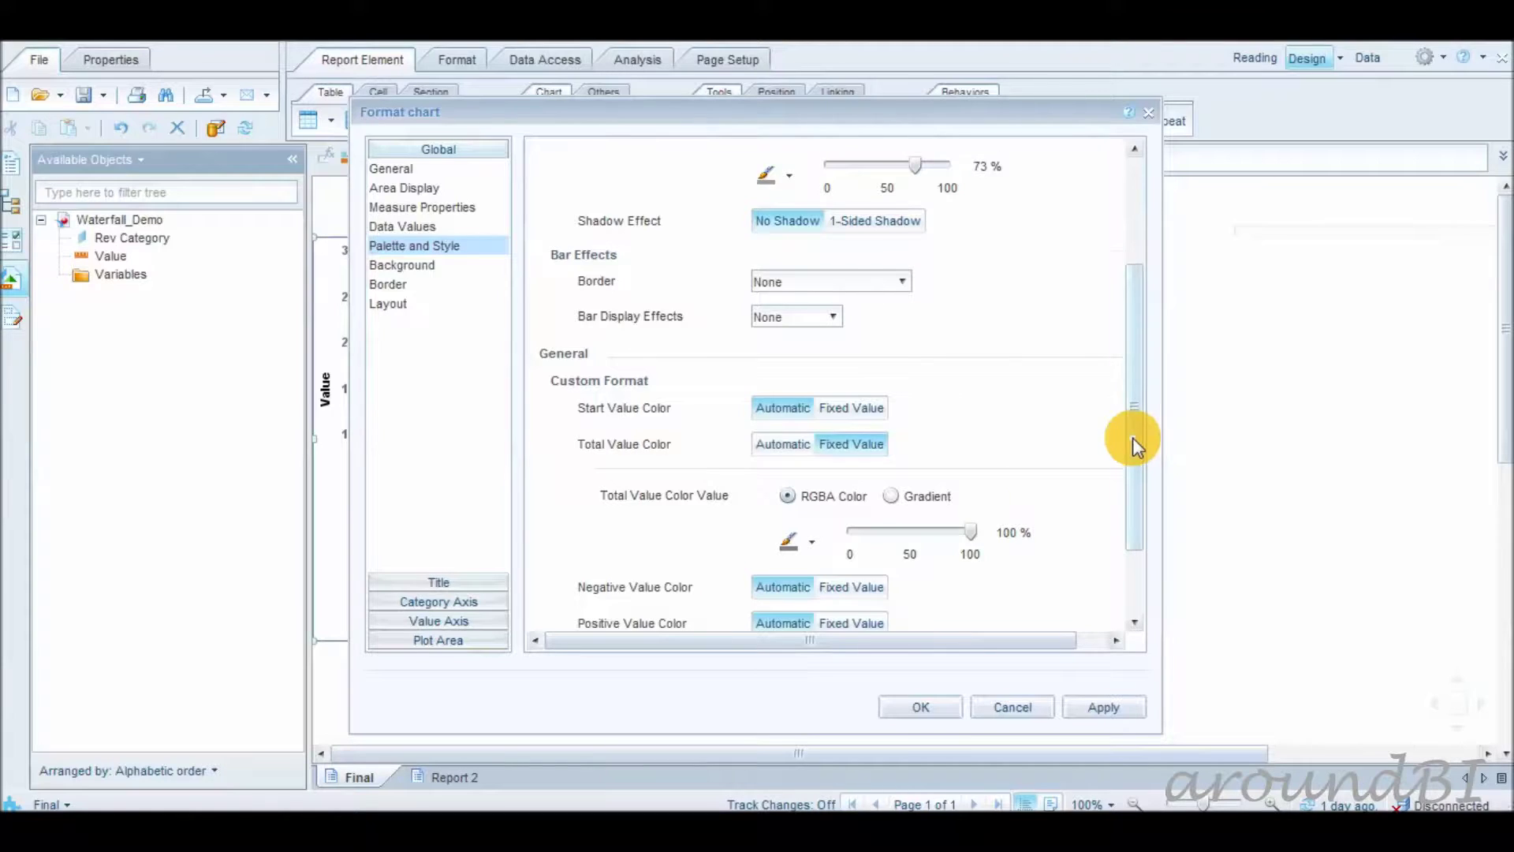
Step: Give decreasing bars fixed red and increasing bars fixed green colours, and confirm
left_click_drag(1135, 439, 1137, 511)
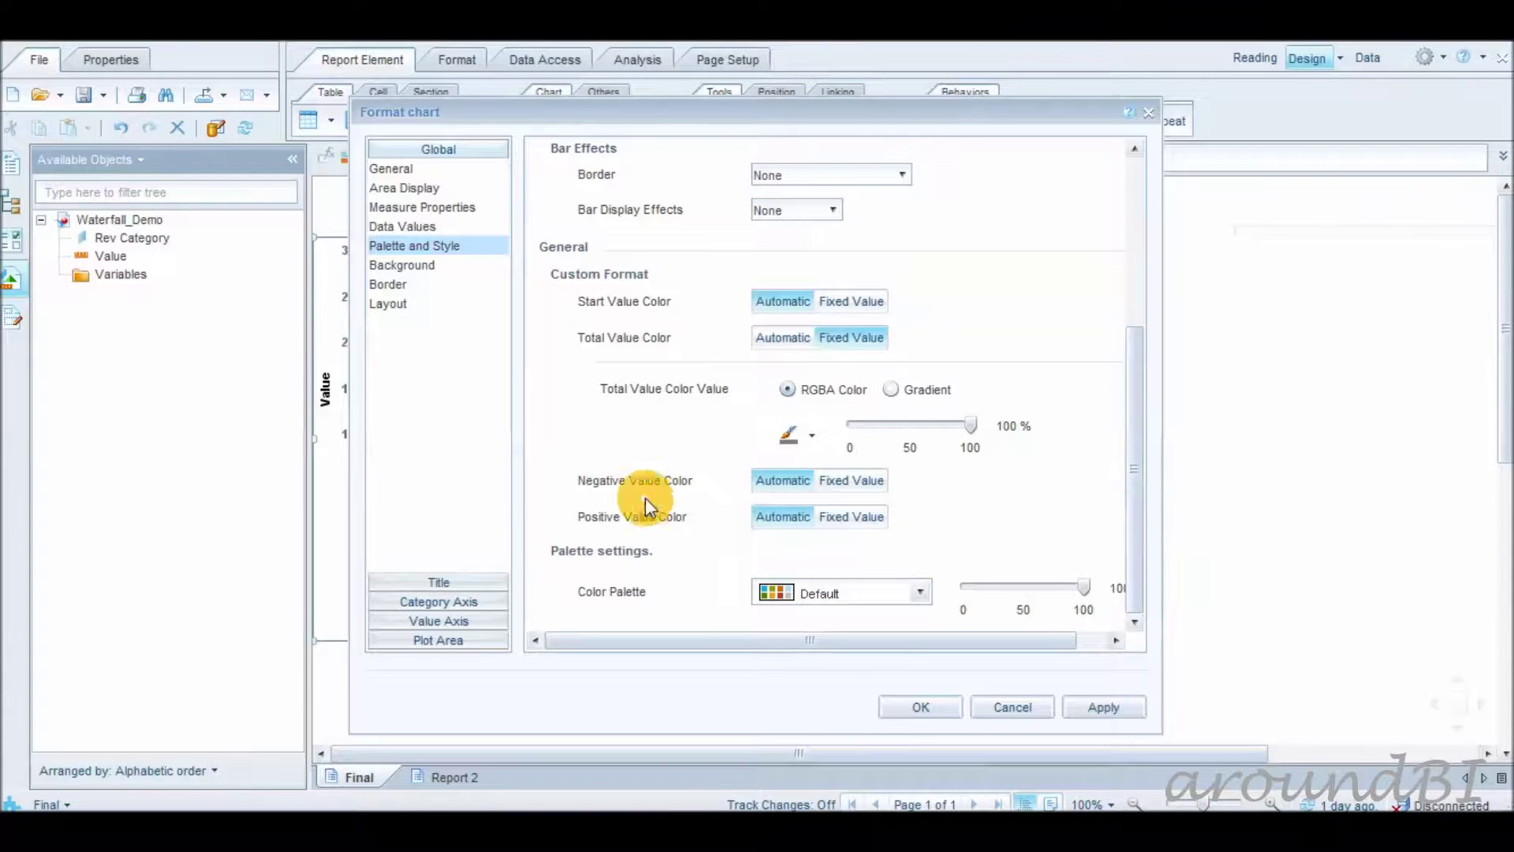
left_click(825, 489)
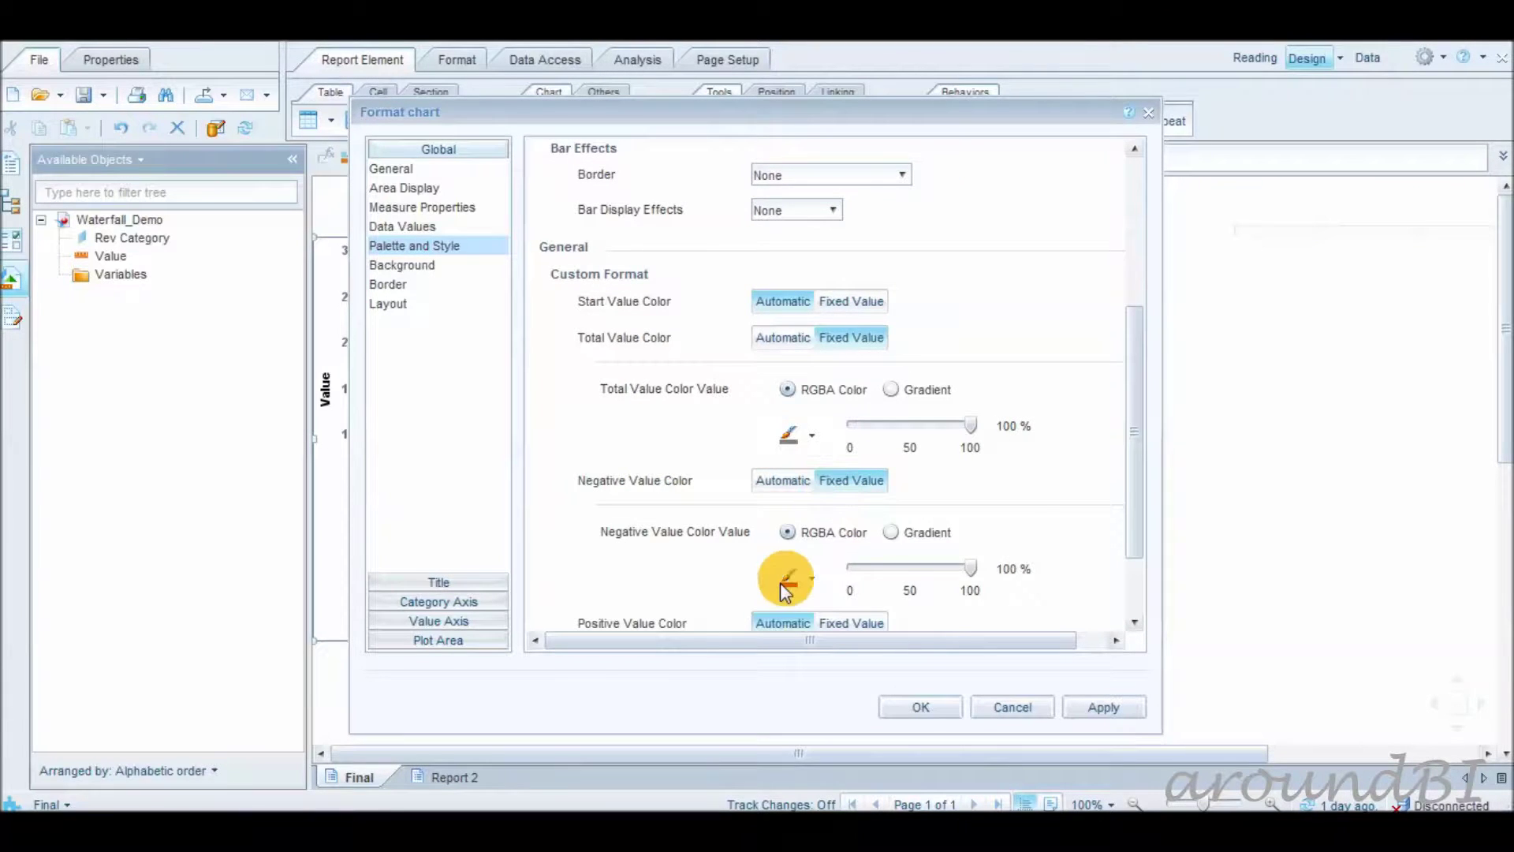
left_click_drag(1134, 463, 1140, 564)
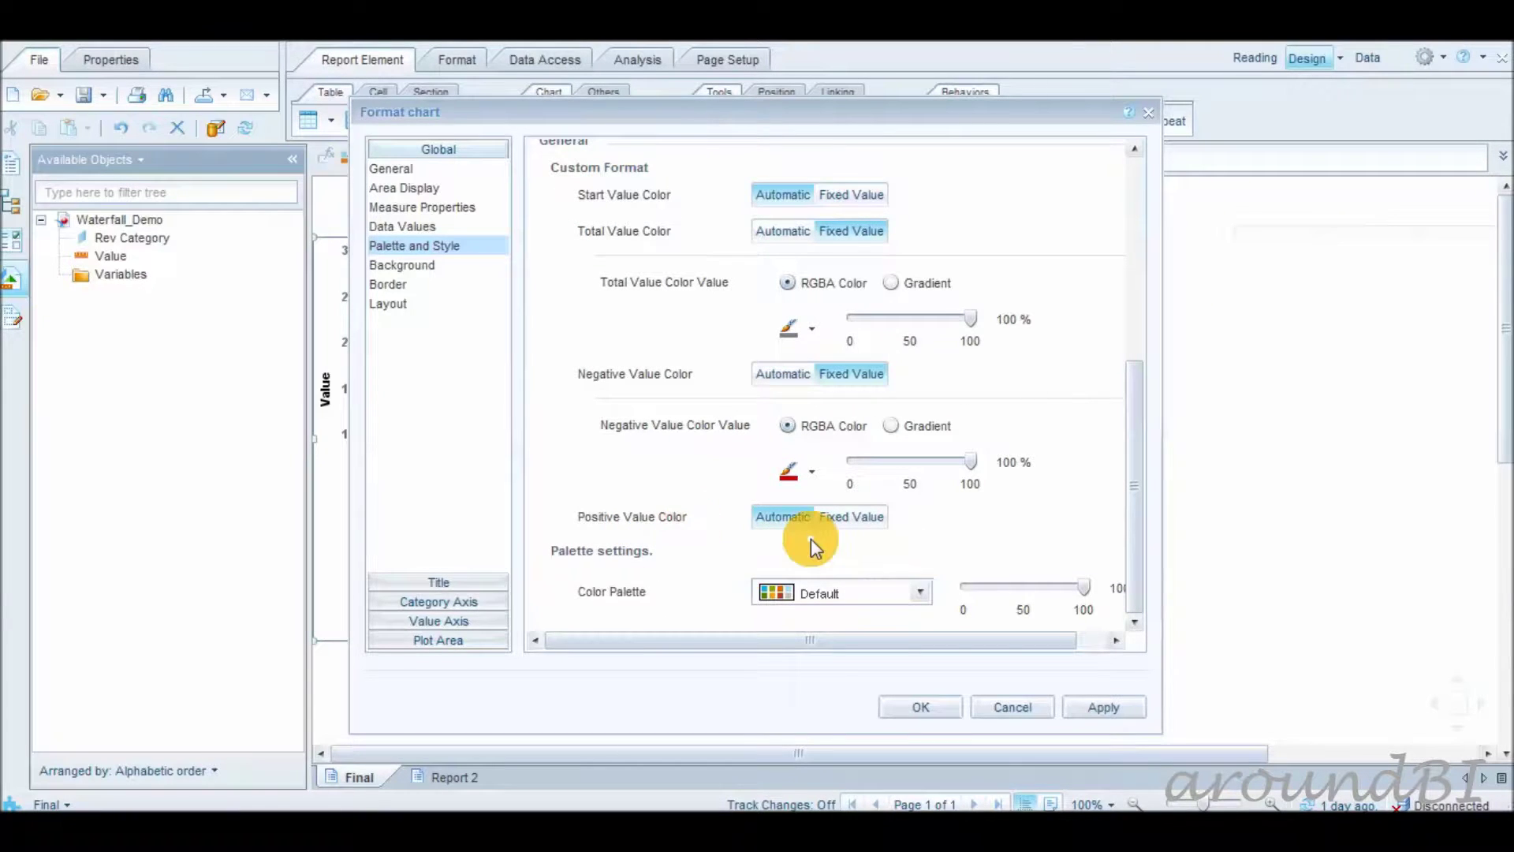
left_click(838, 522)
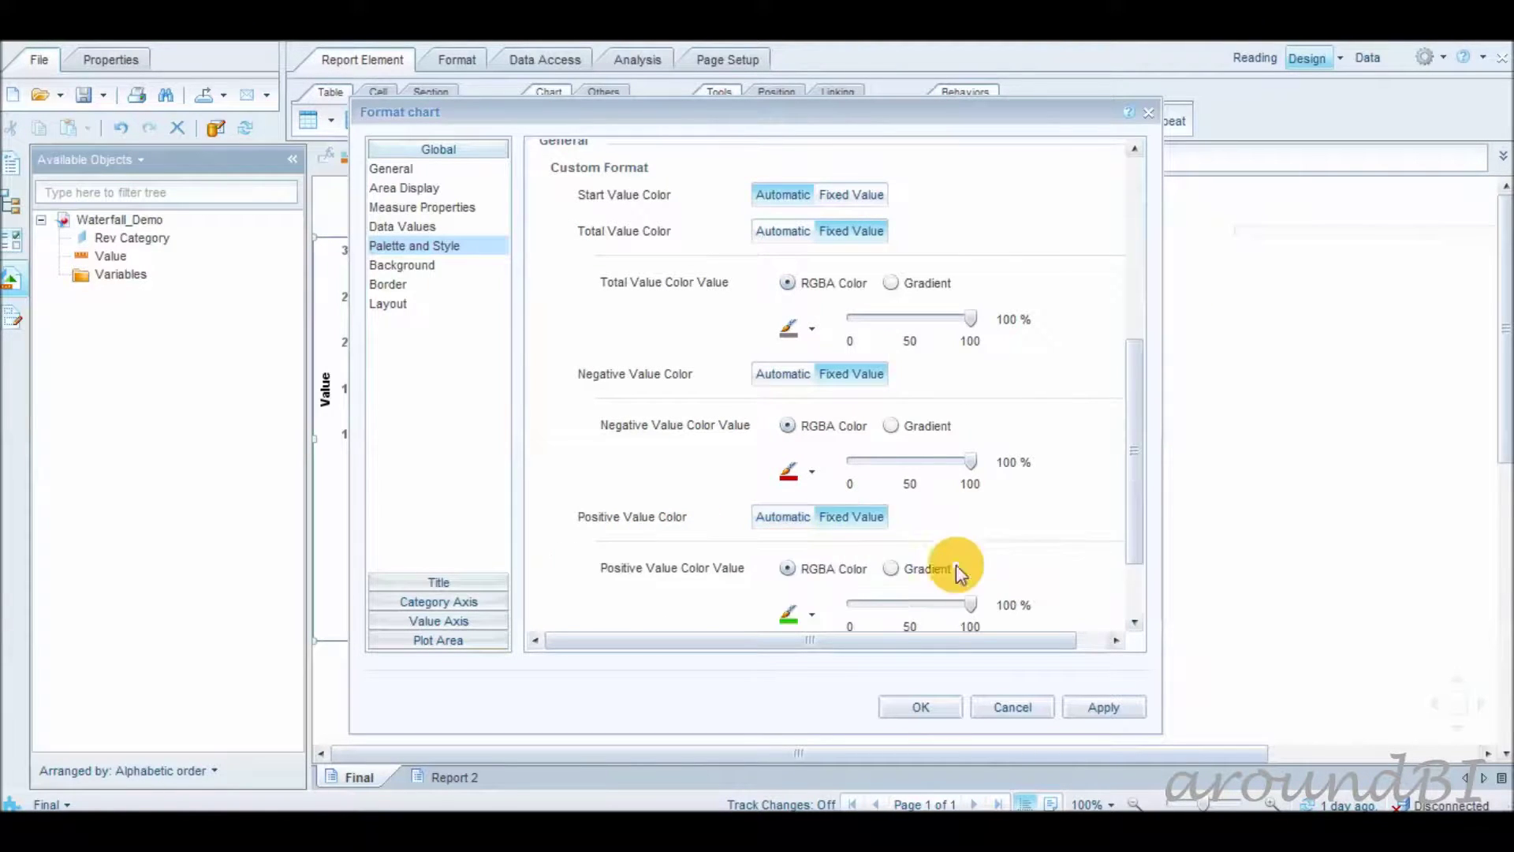
left_click_drag(1137, 478, 1141, 537)
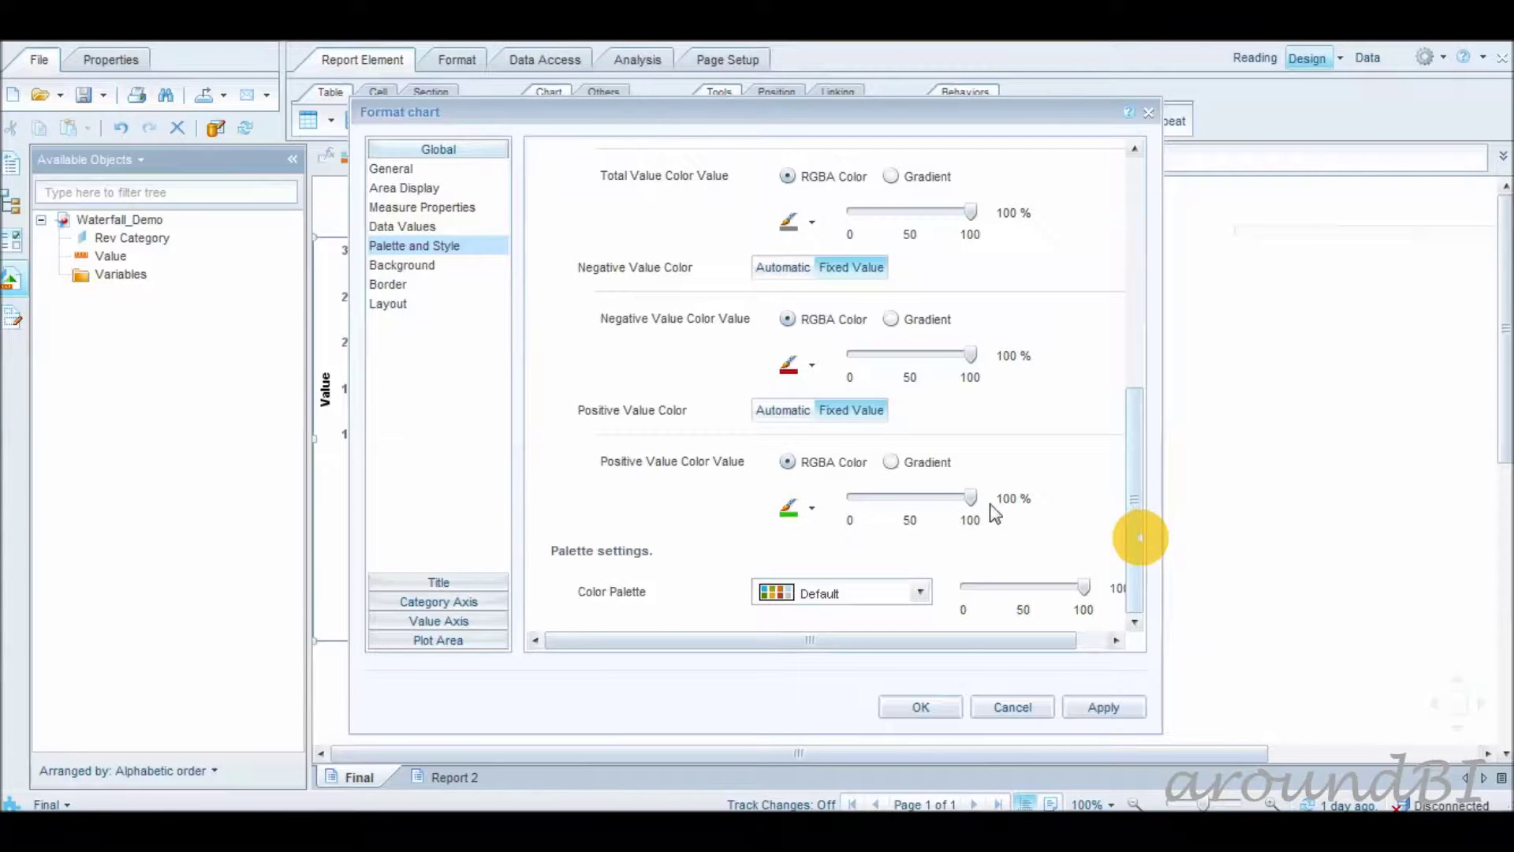
left_click(932, 694)
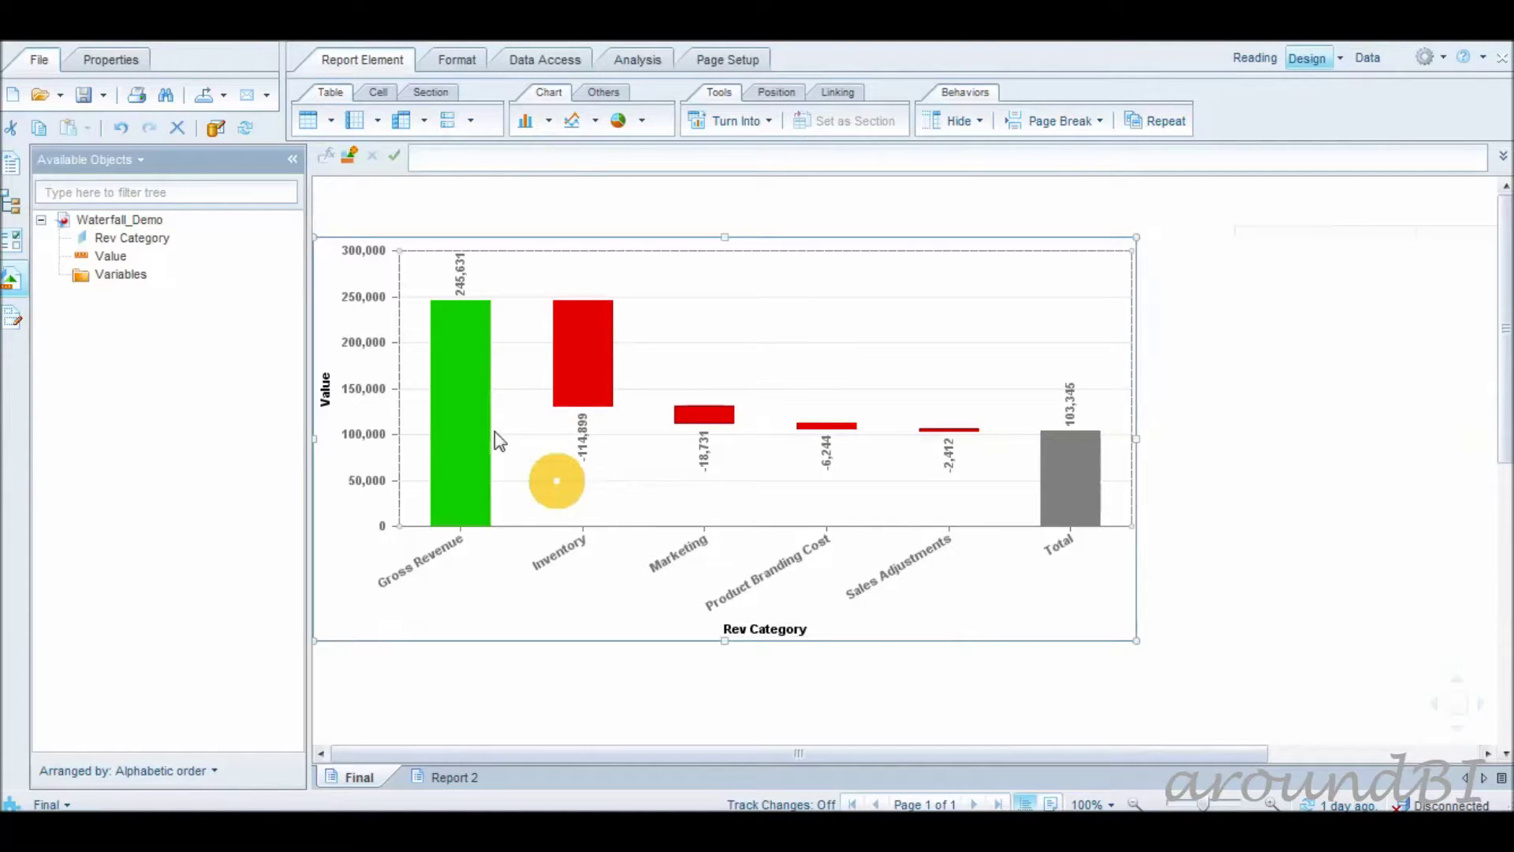
mouse_move(573, 356)
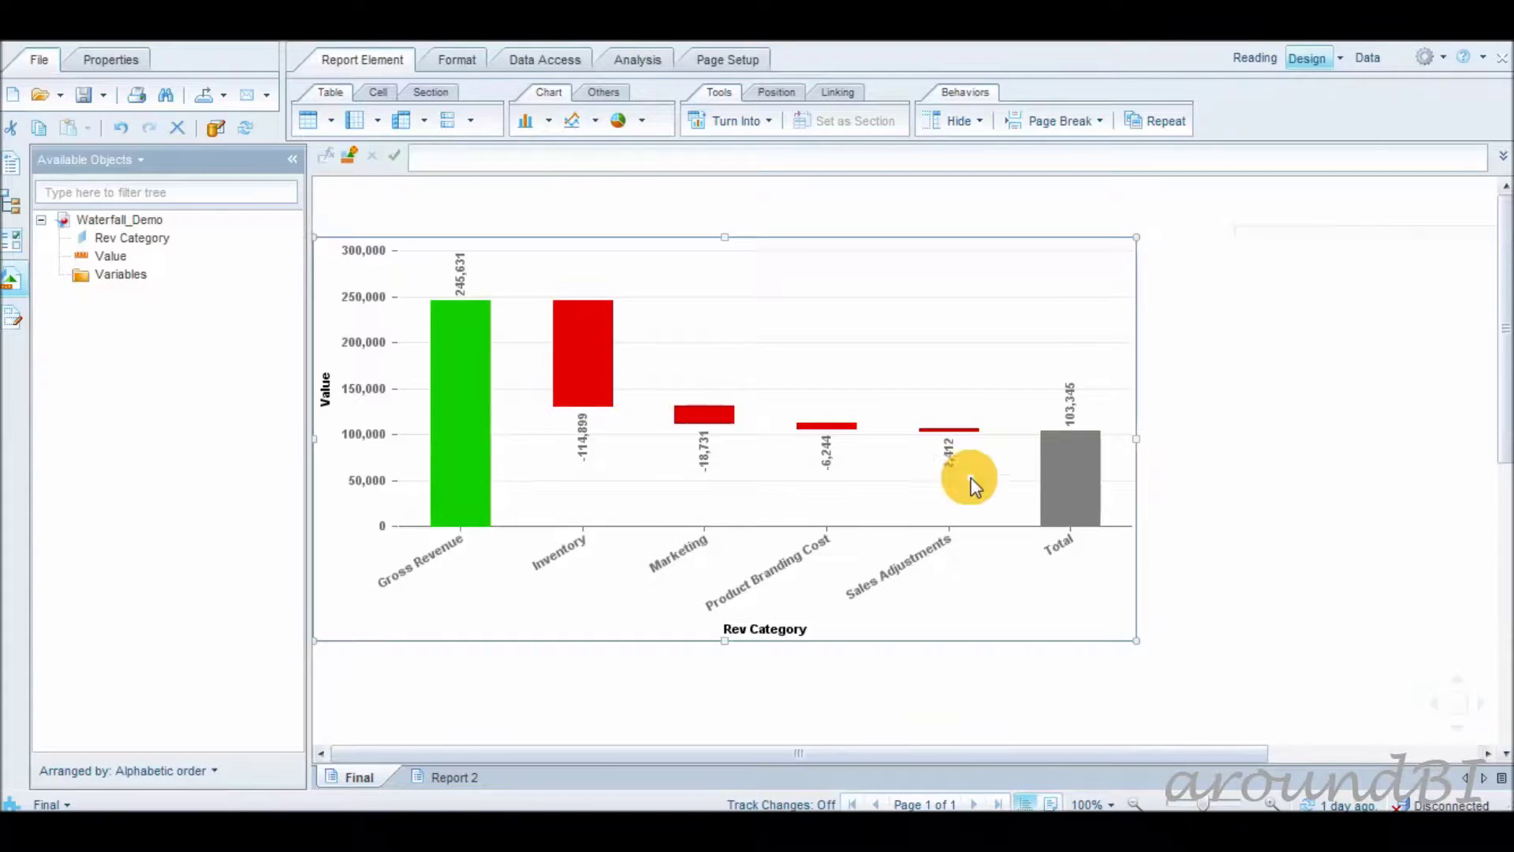
right_click(1142, 473)
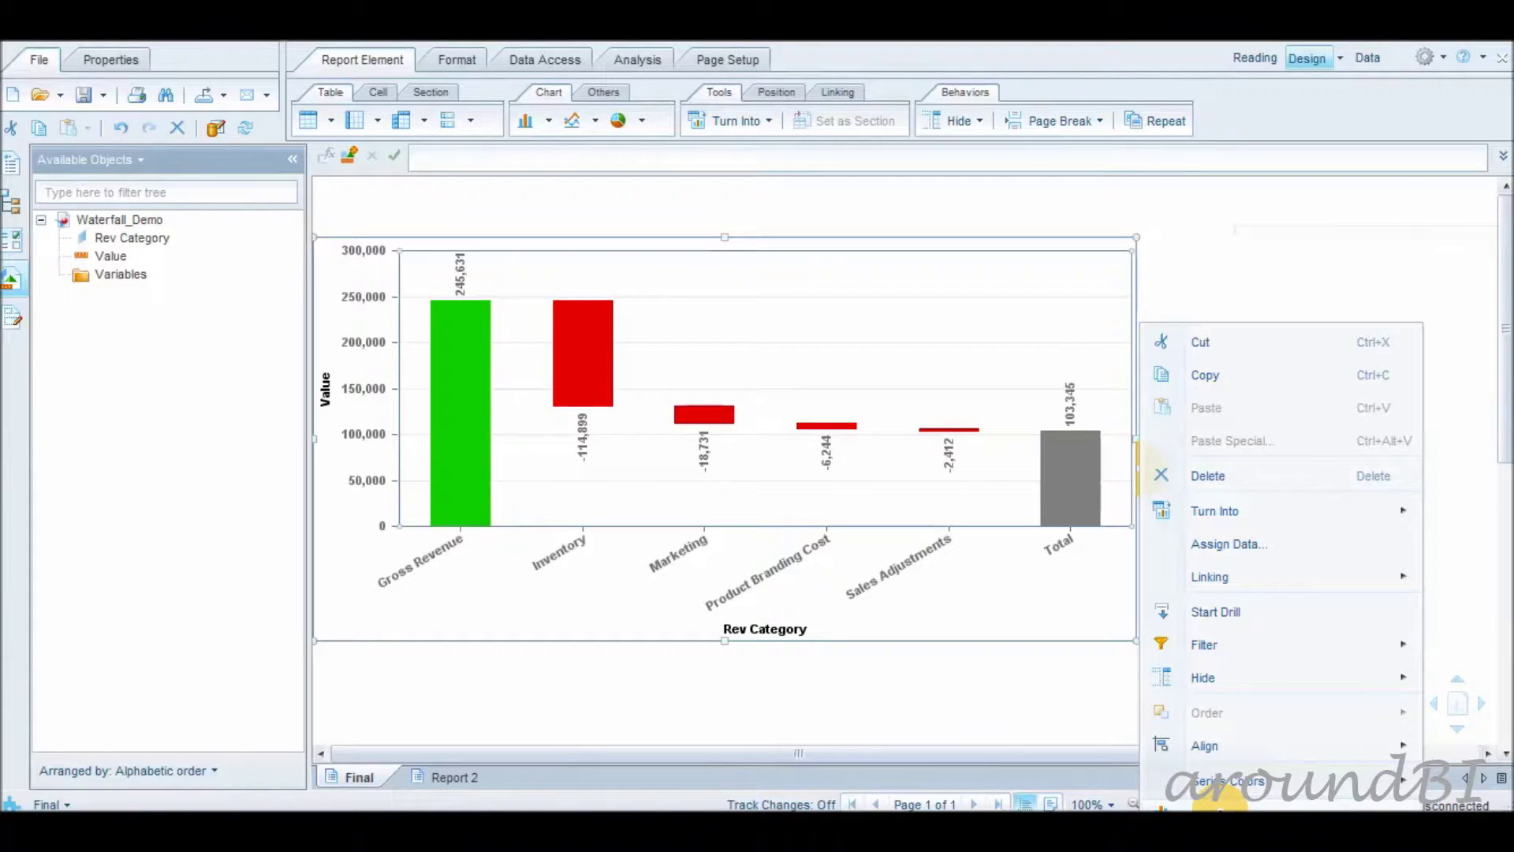
Step: Enable Reference Line in the chart's Plot Area design to connect consecutive bars
left_click(1219, 804)
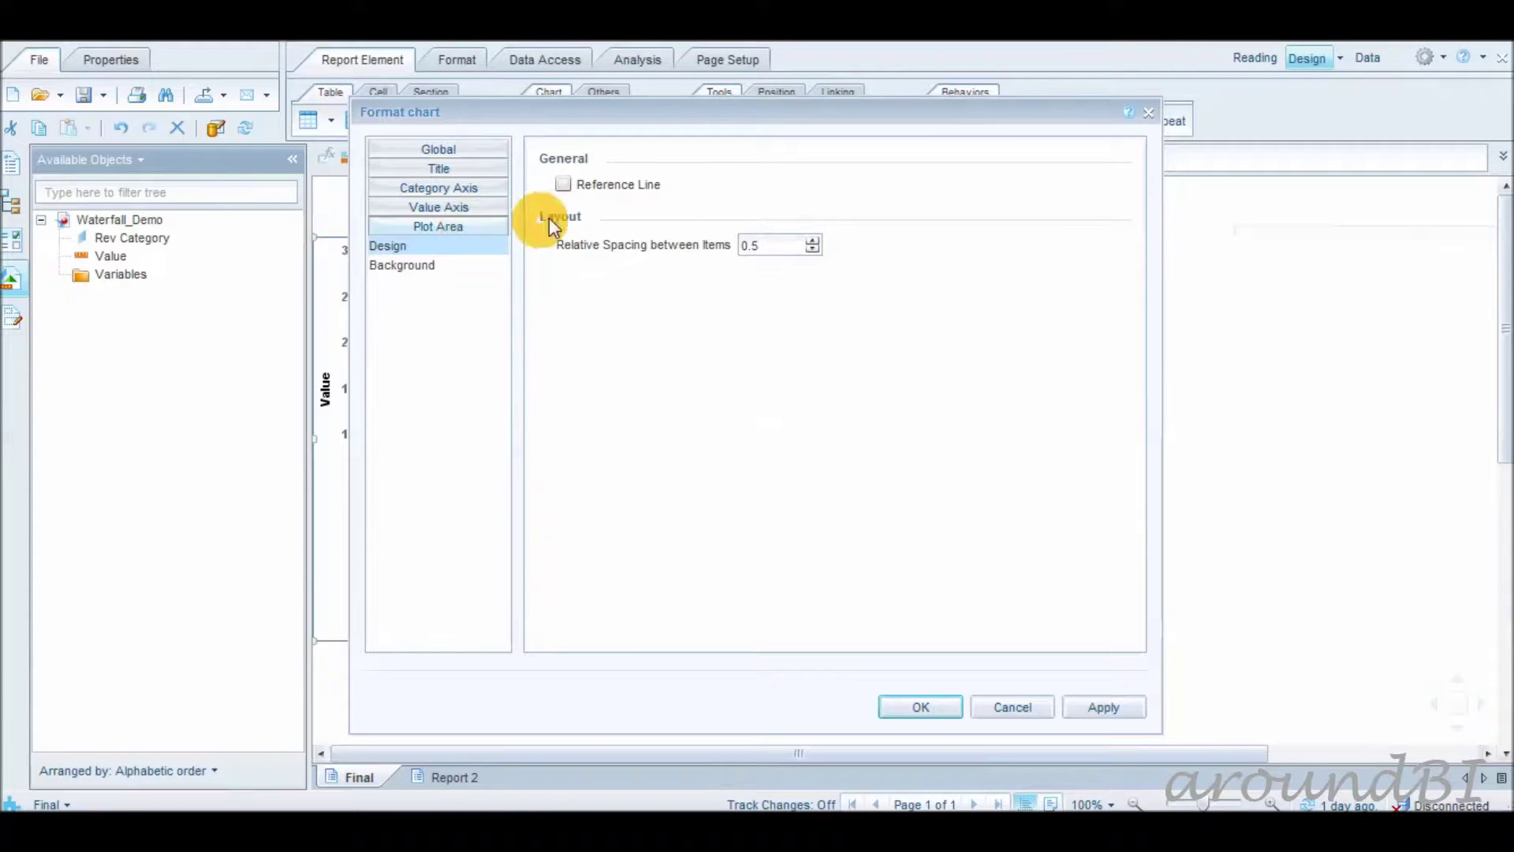
left_click(563, 186)
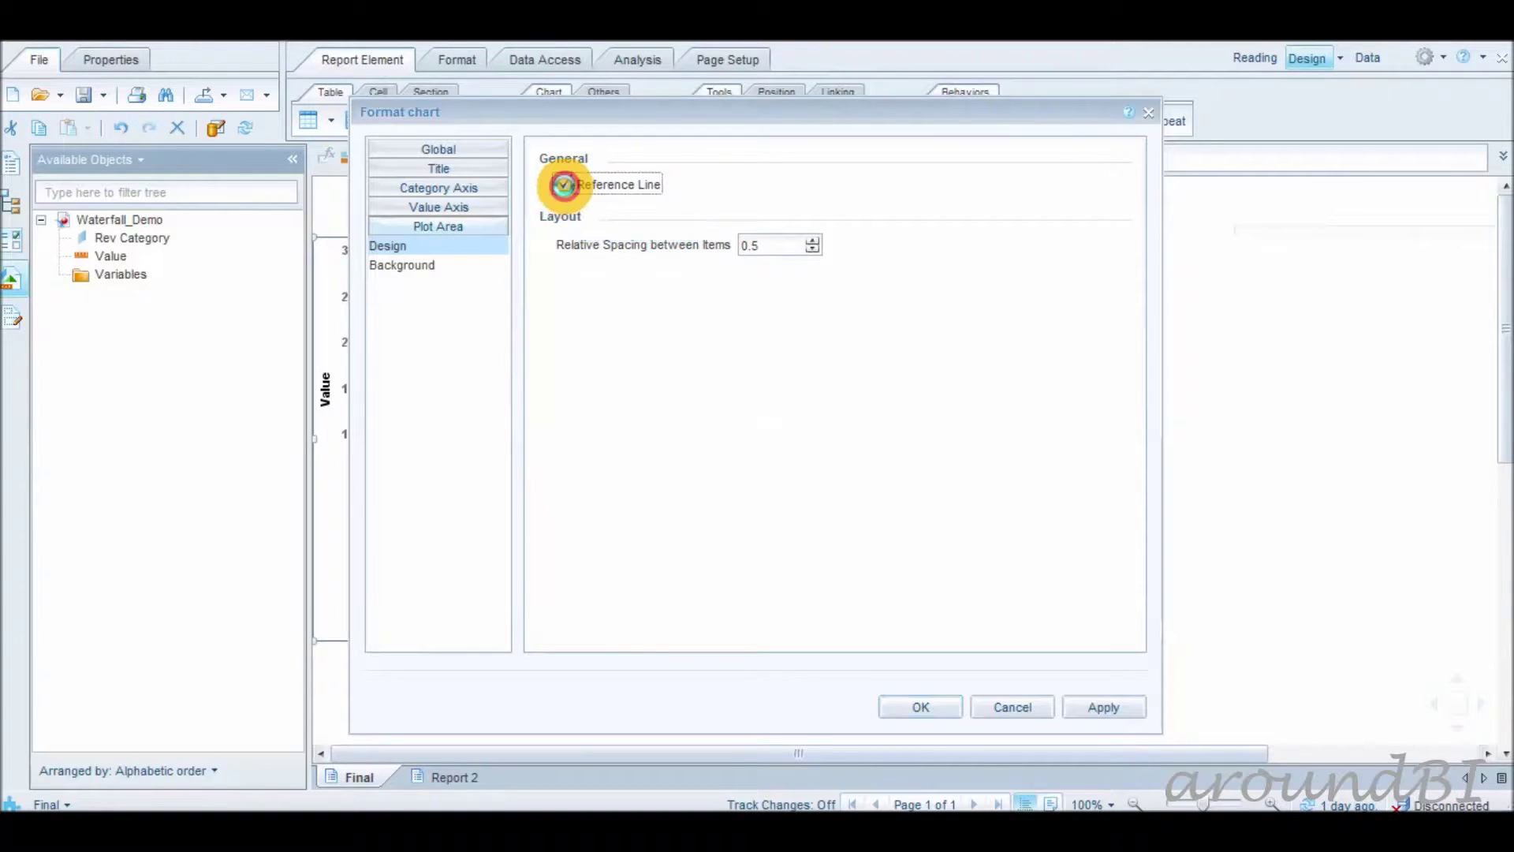
left_click(907, 702)
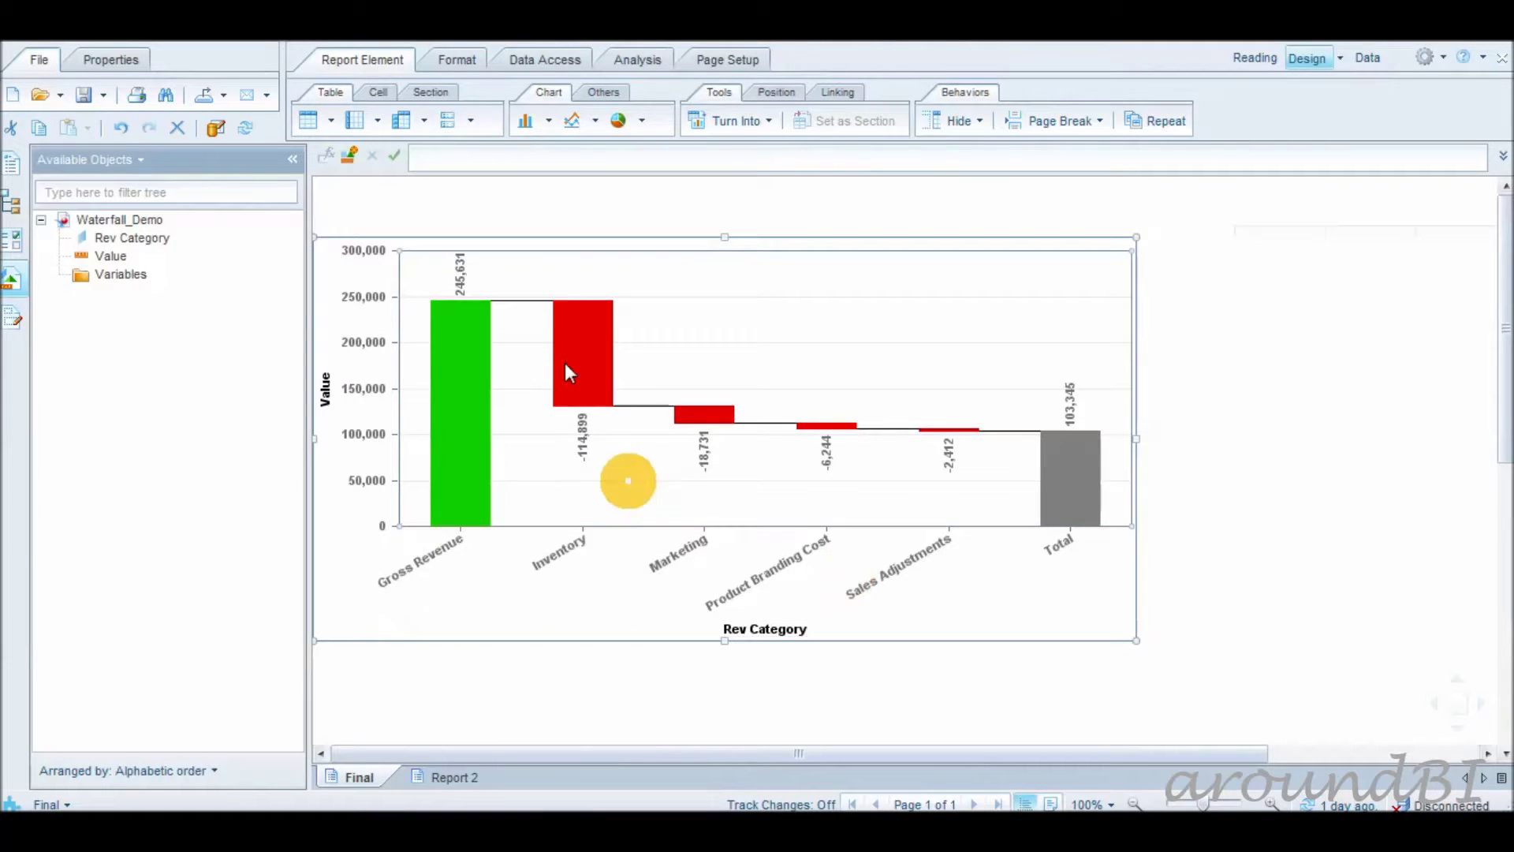
mouse_move(572, 379)
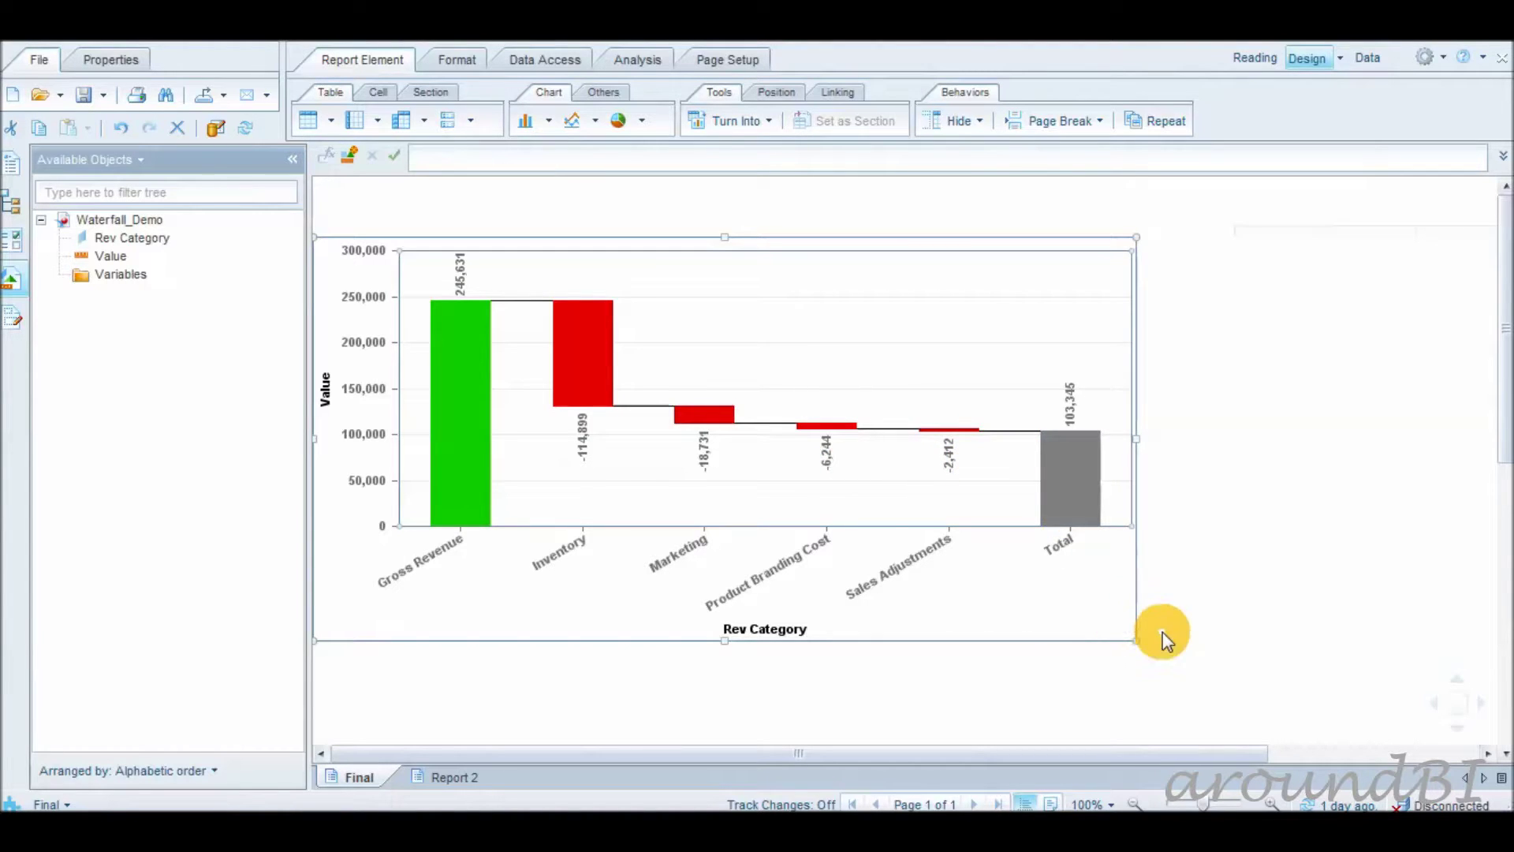
Step: Open the Report 2 page and scroll to its Storage Cost and Net Revenue waterfall
left_click(466, 777)
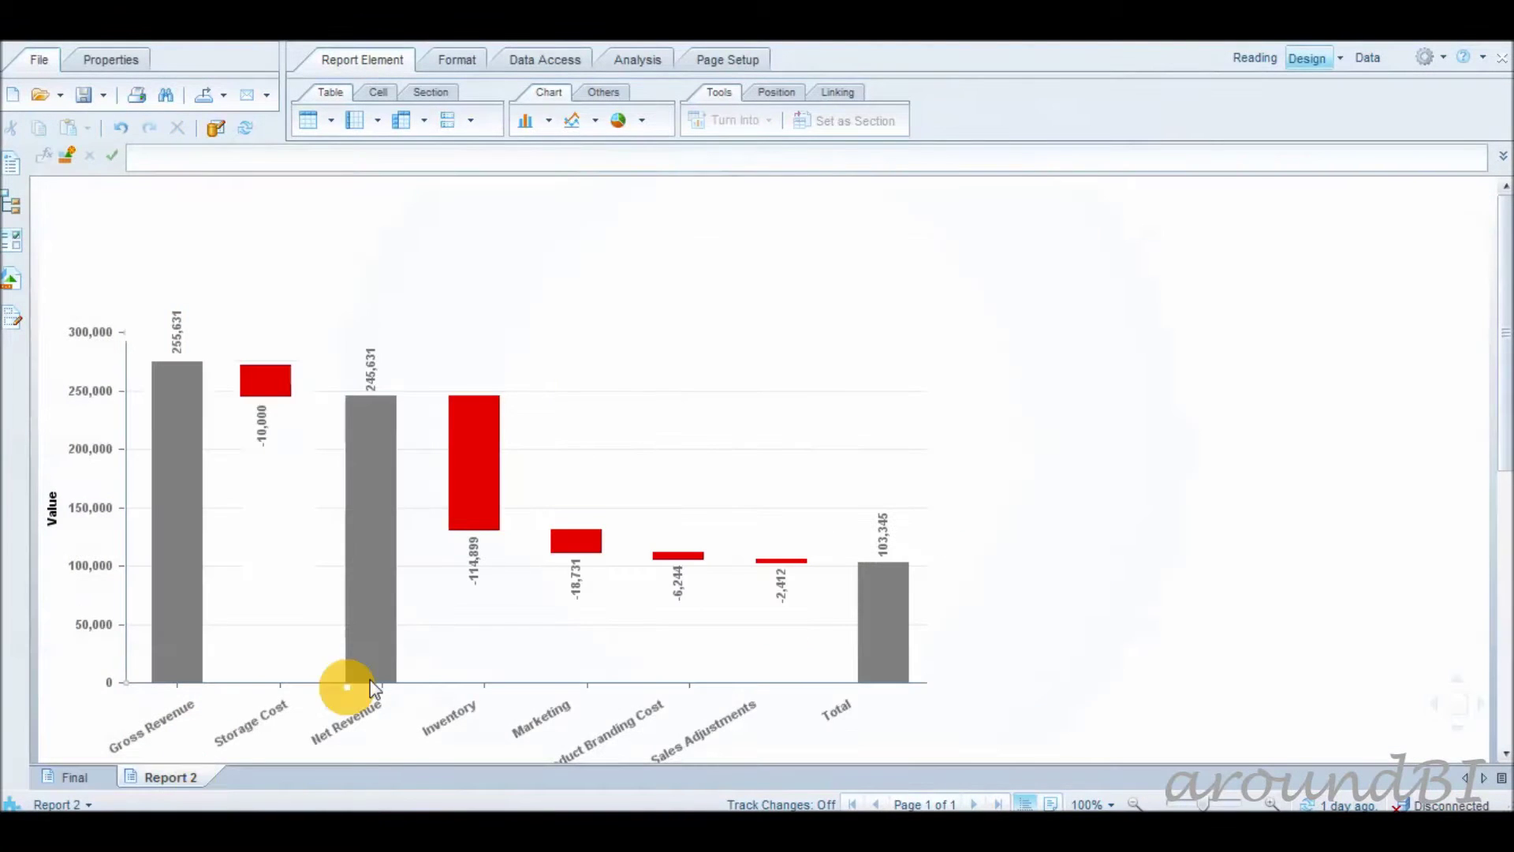
left_click_drag(1503, 377, 1507, 414)
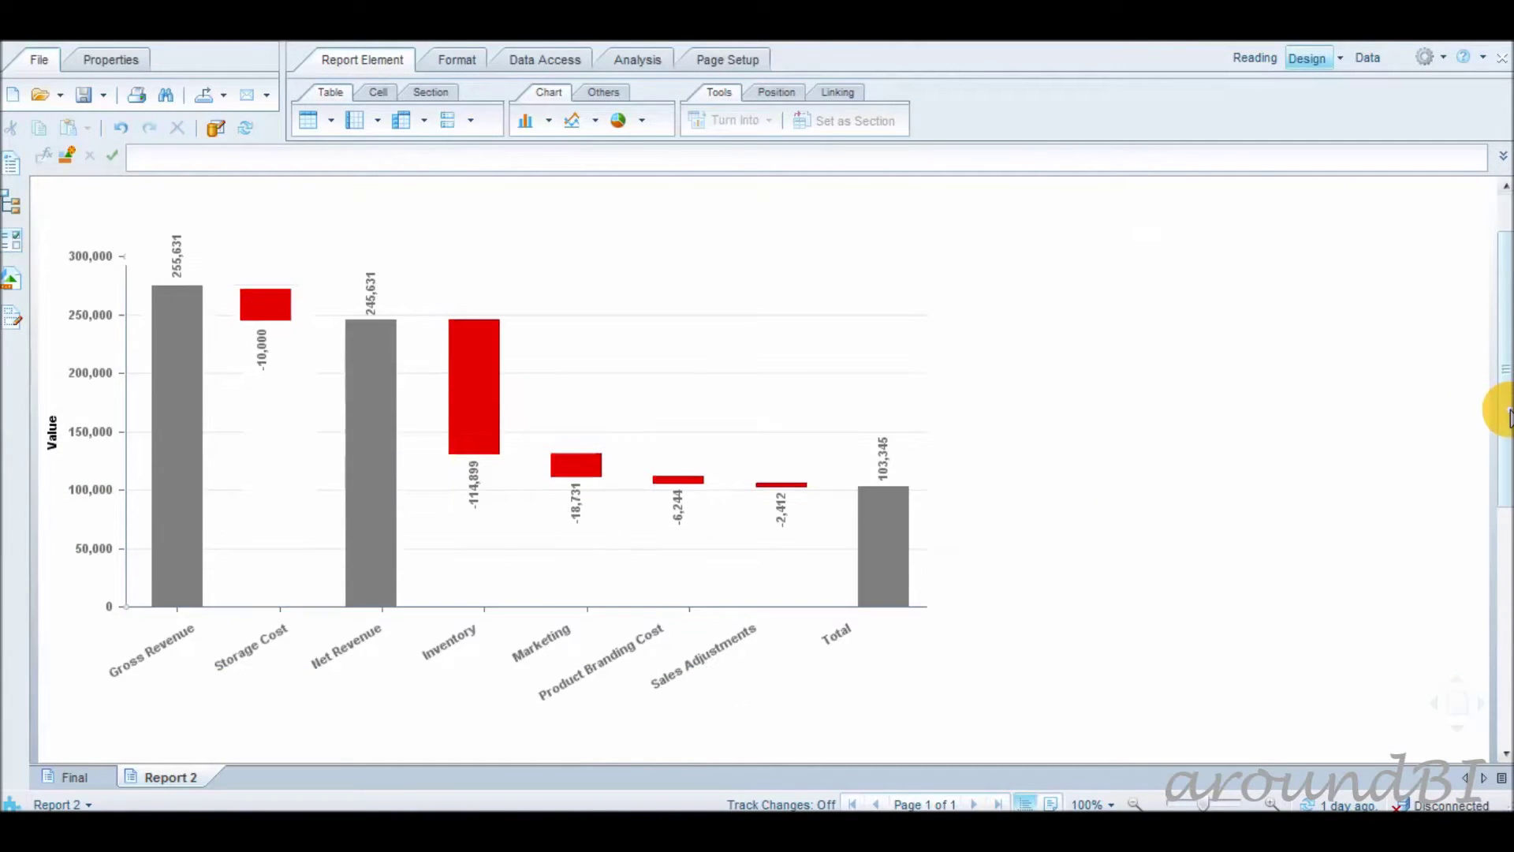